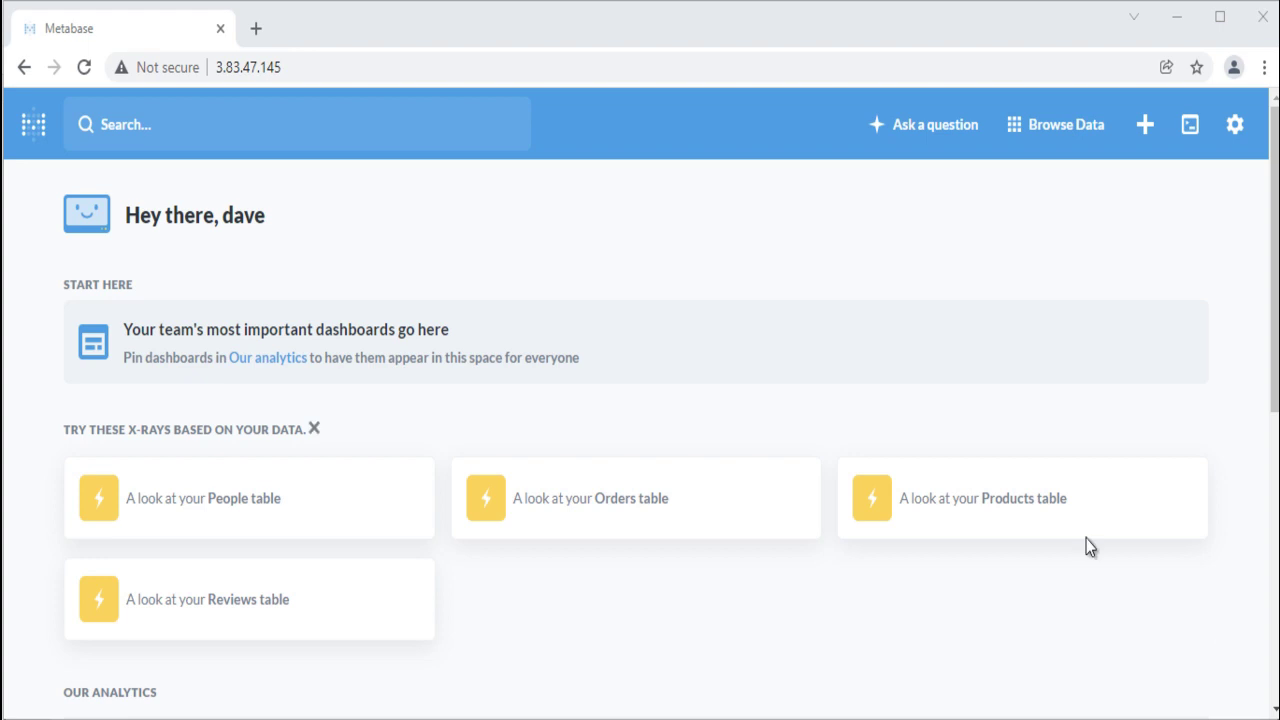
Step: Start a new native SQL query question on the Sample Dataset
left_click(1192, 130)
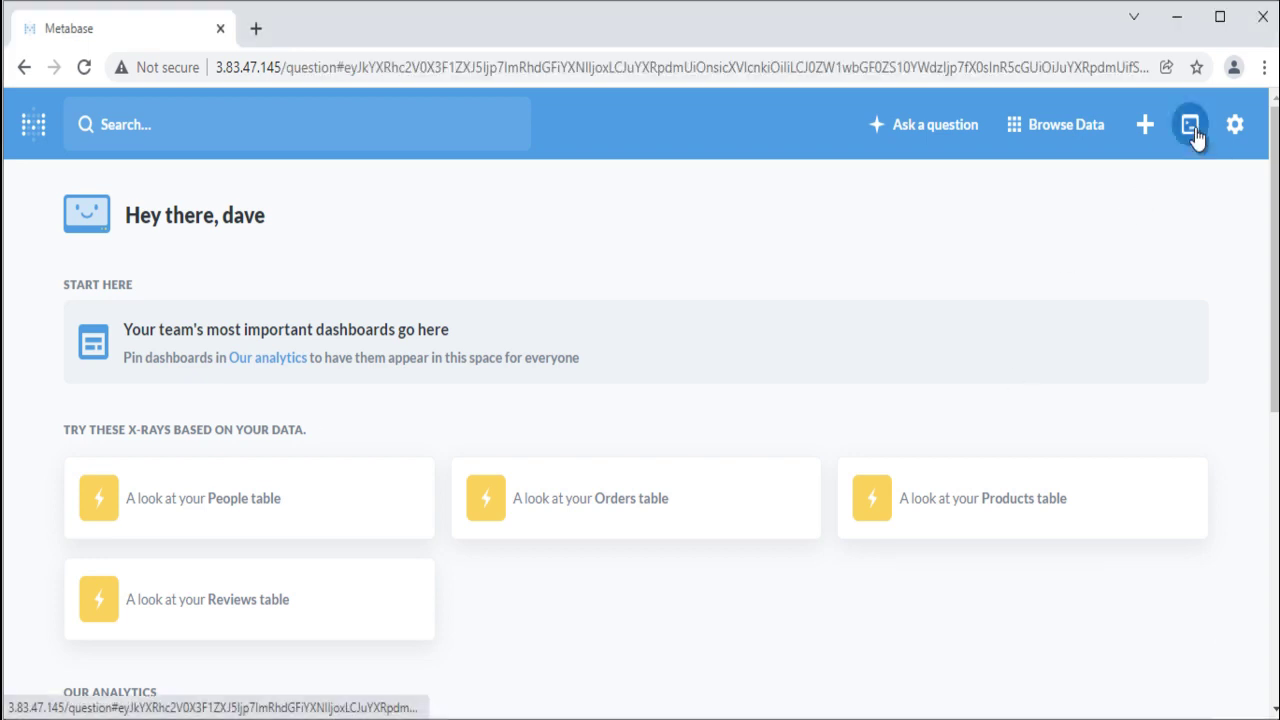
left_click(926, 148)
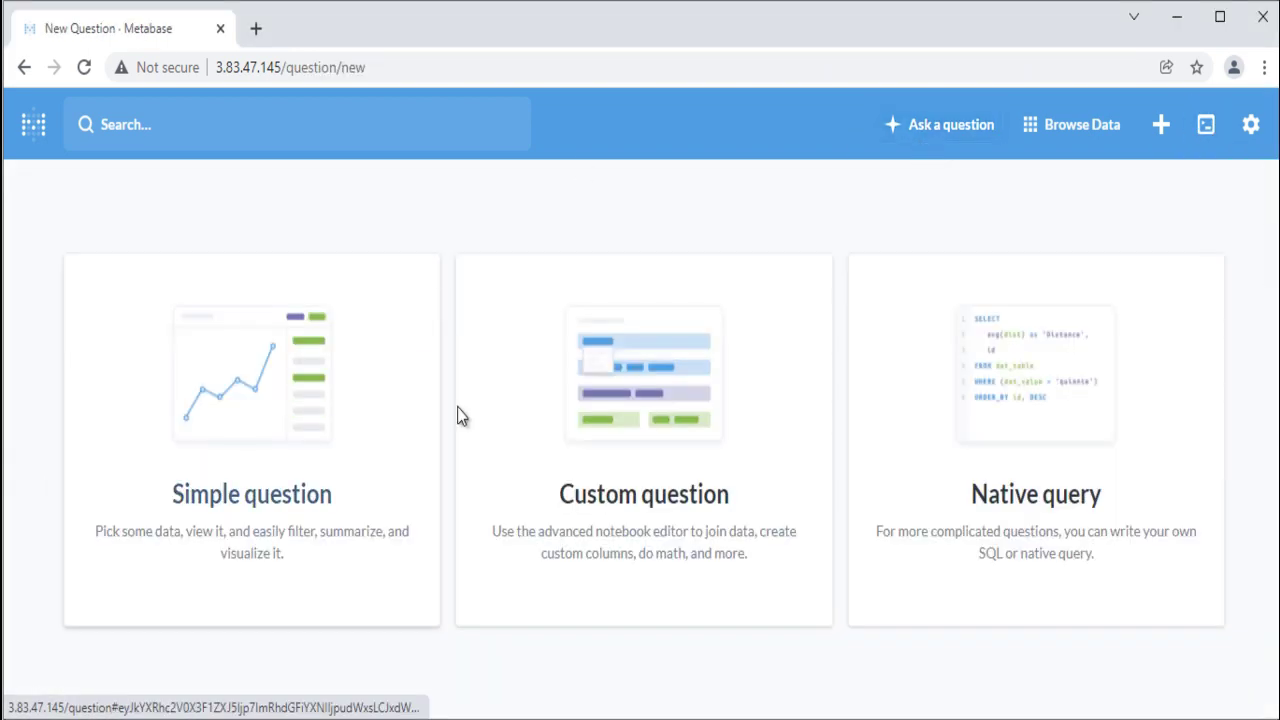
left_click(1057, 432)
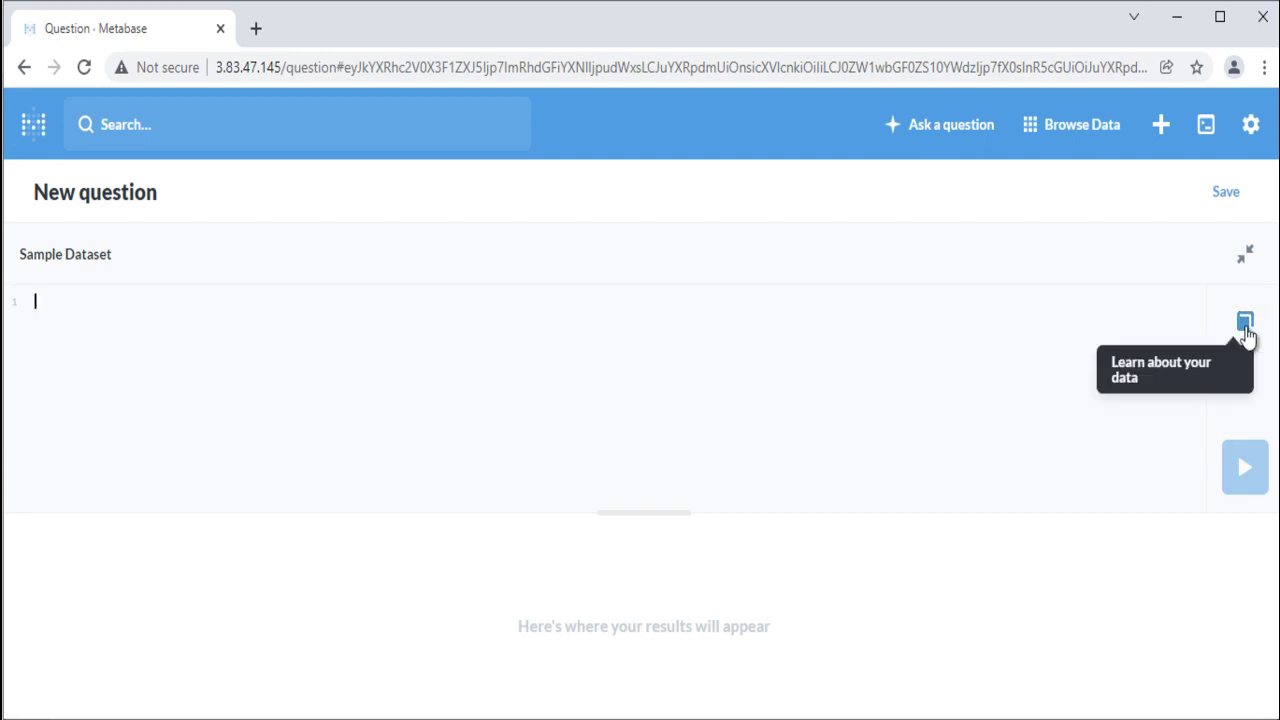
Step: Browse the ORDERS table and its QUANTITY field in the data reference
left_click(1245, 328)
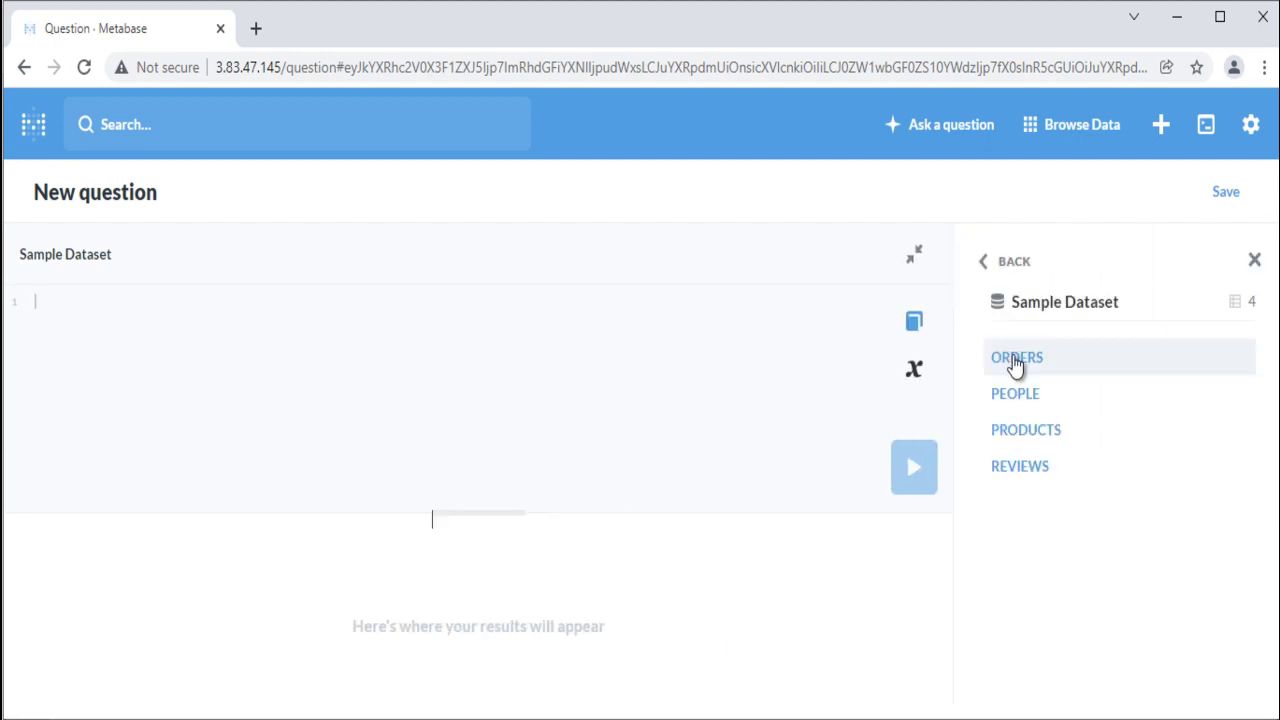
left_click(1013, 362)
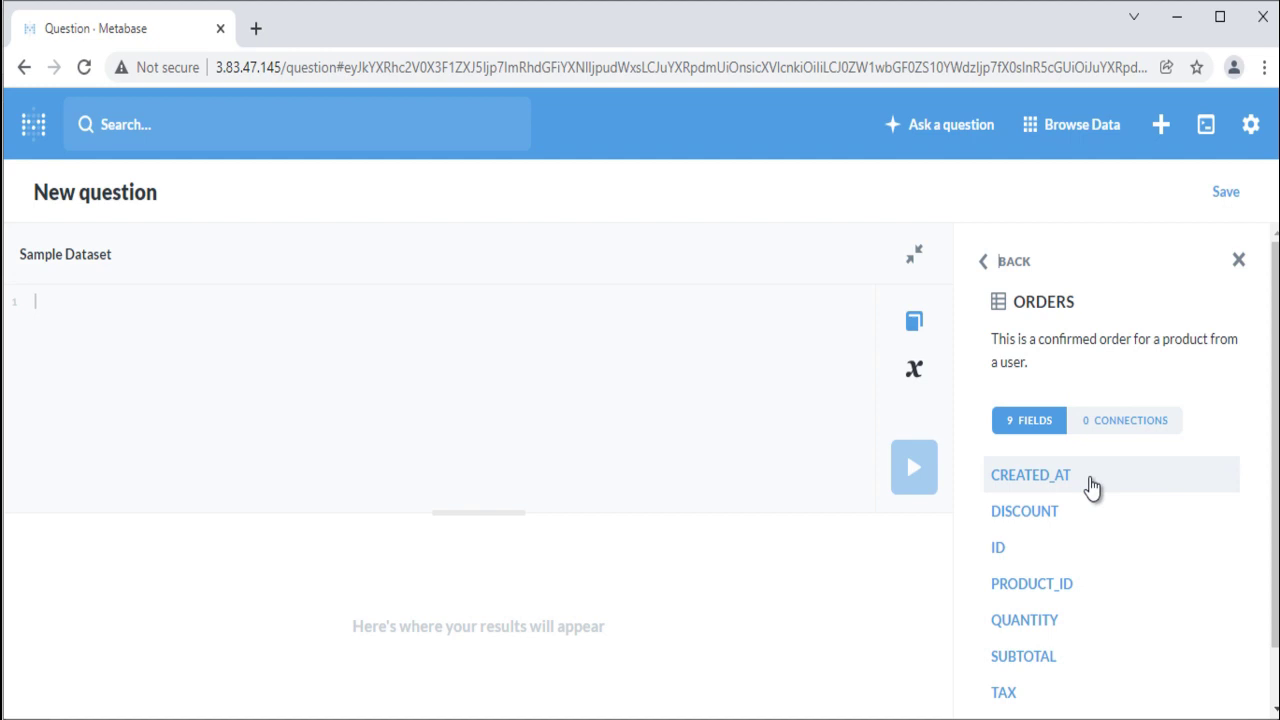
left_click(1022, 620)
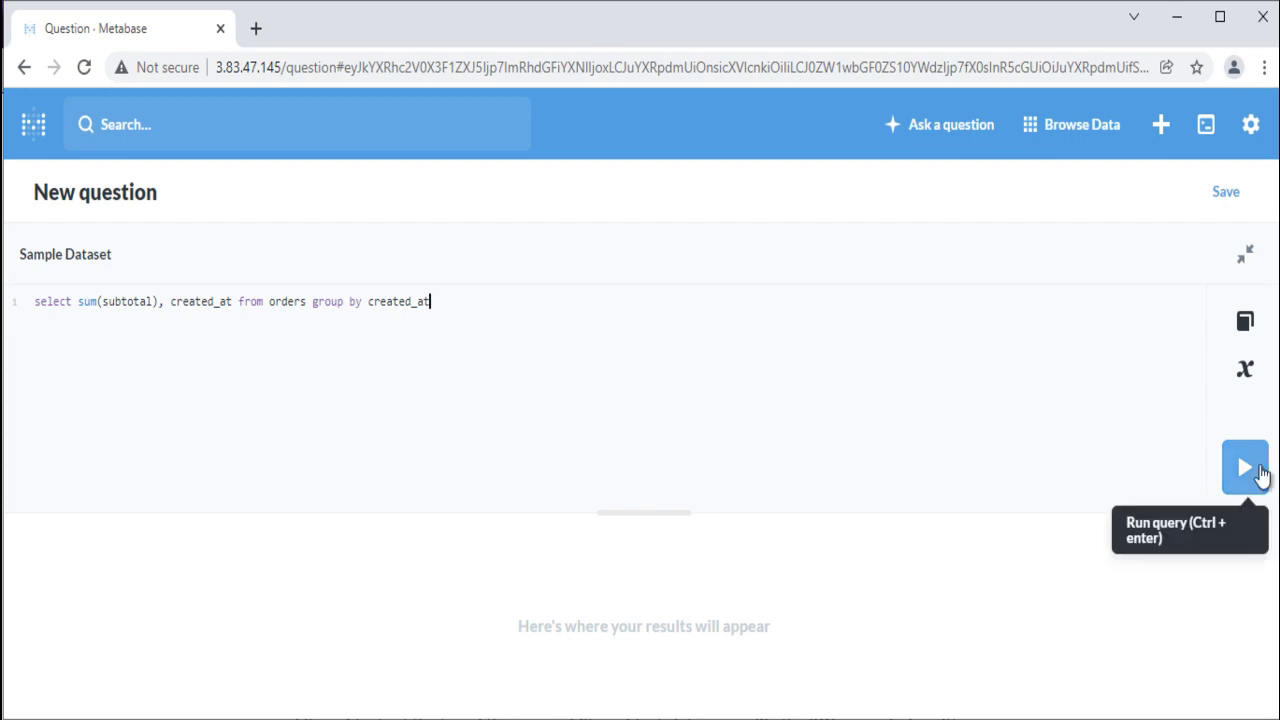
Step: Run the subtotal-by-created_at query and collapse, then re-expand, the SQL editor
left_click(1245, 468)
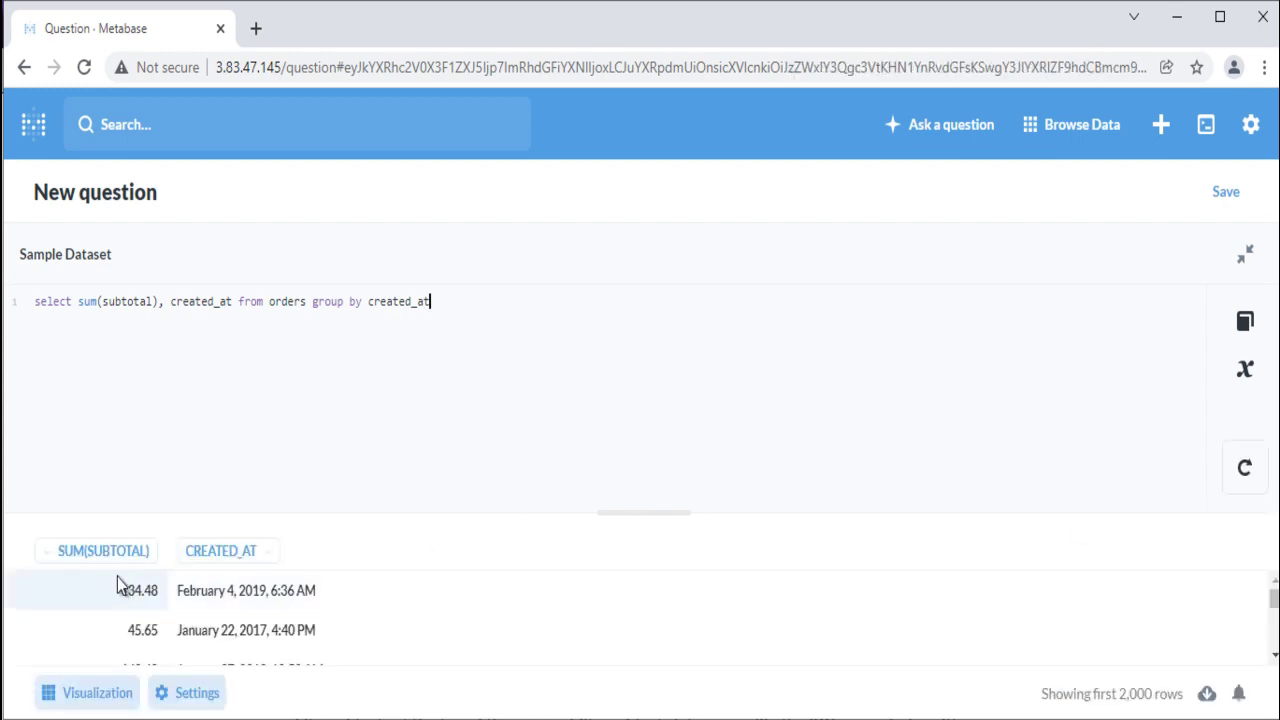
left_click(1245, 260)
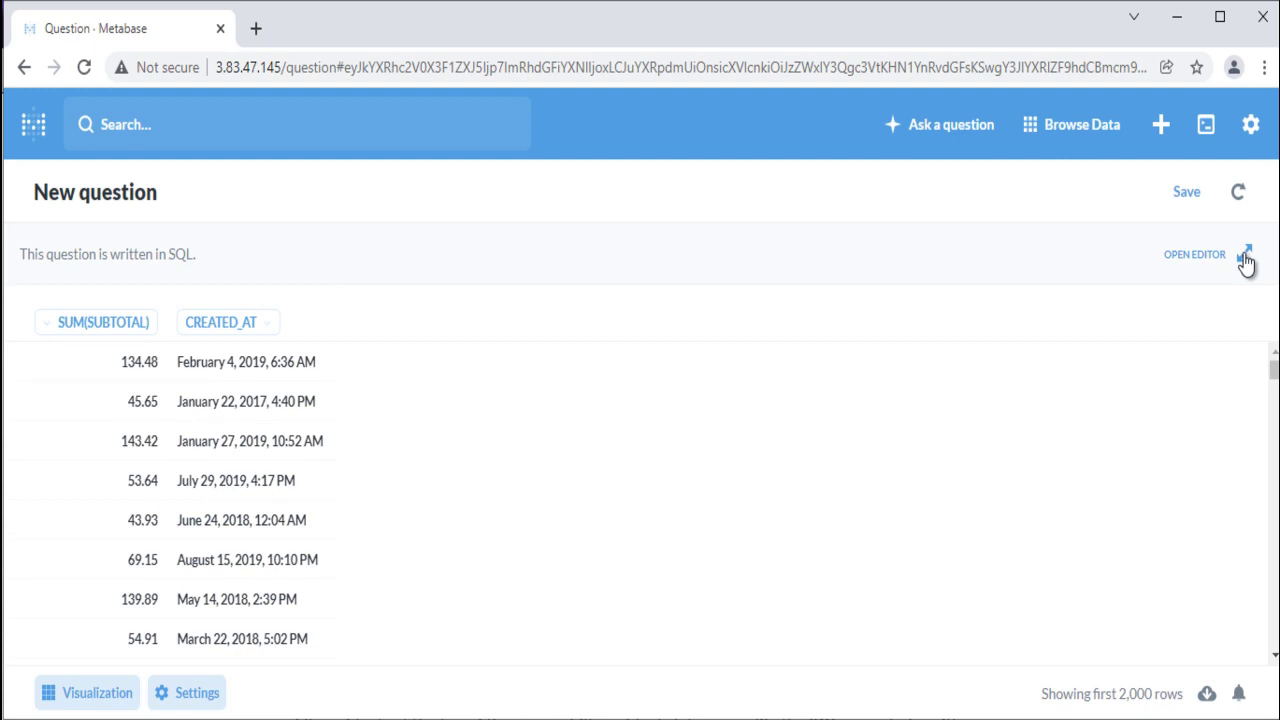
left_click(1245, 258)
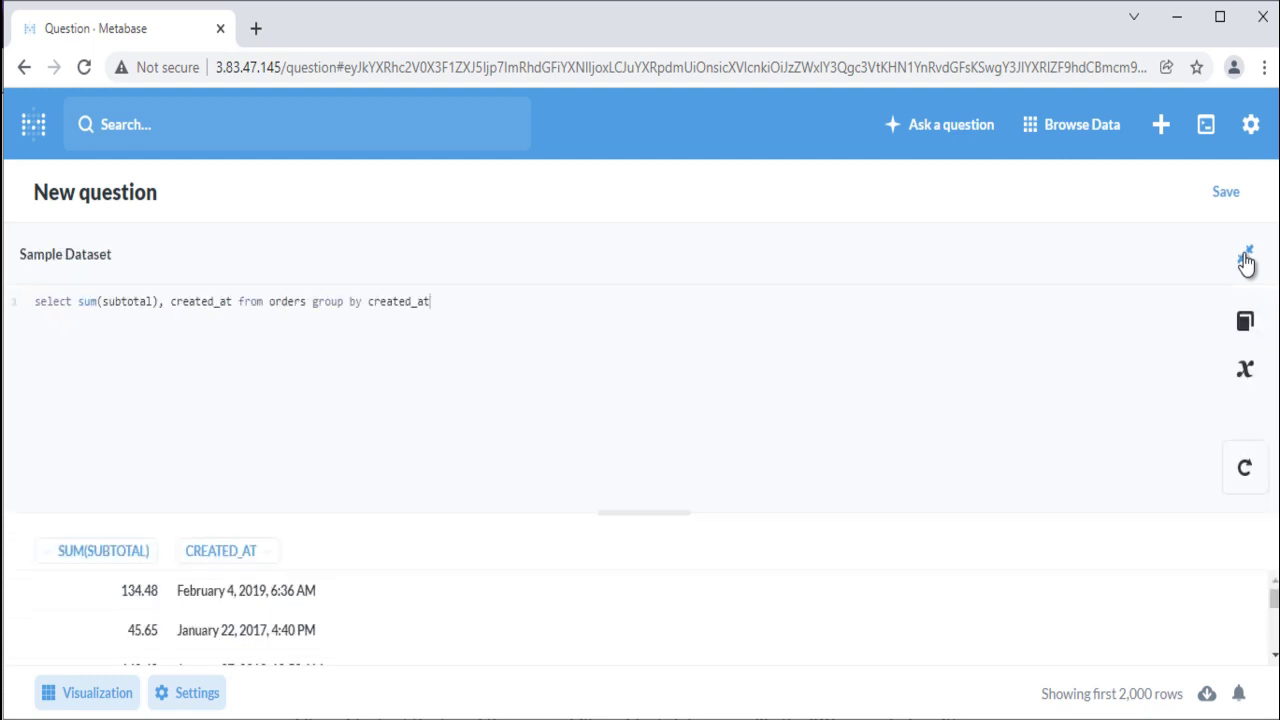
left_click(1245, 260)
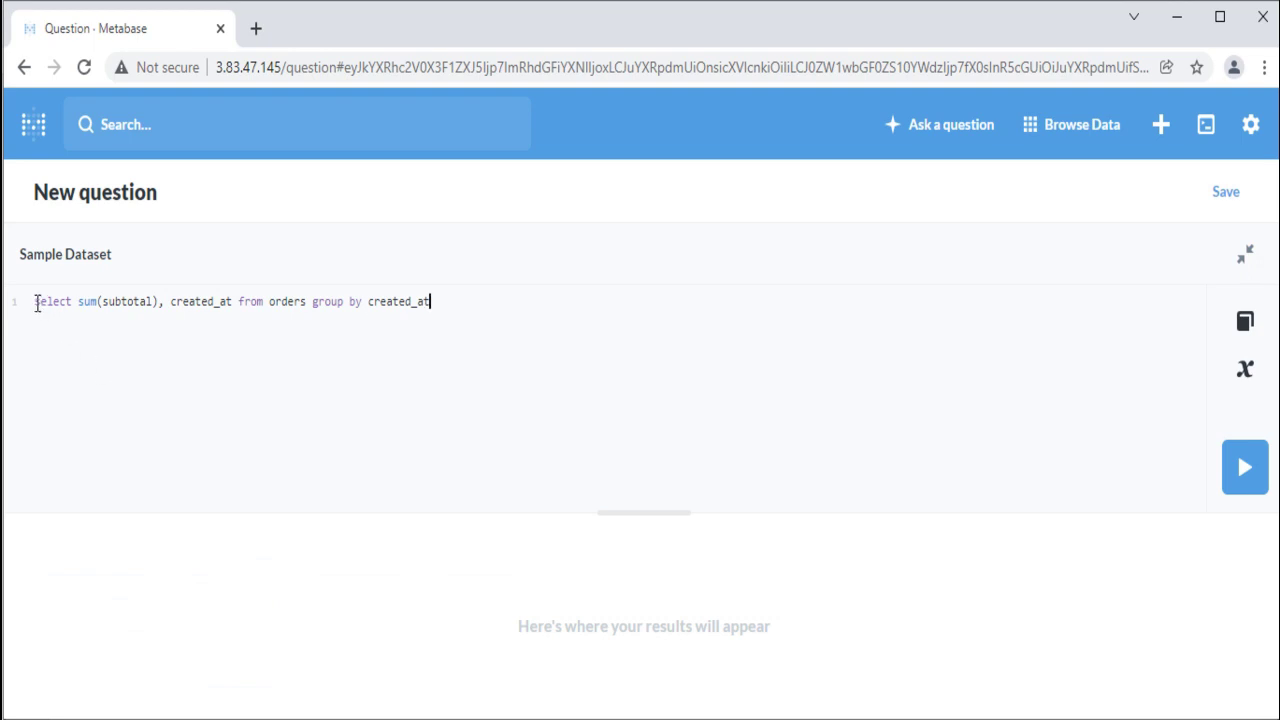
Step: Select parts of the SQL and run only the selection, showing just SUM(SUBTOTAL)
left_click_drag(36, 304, 157, 300)
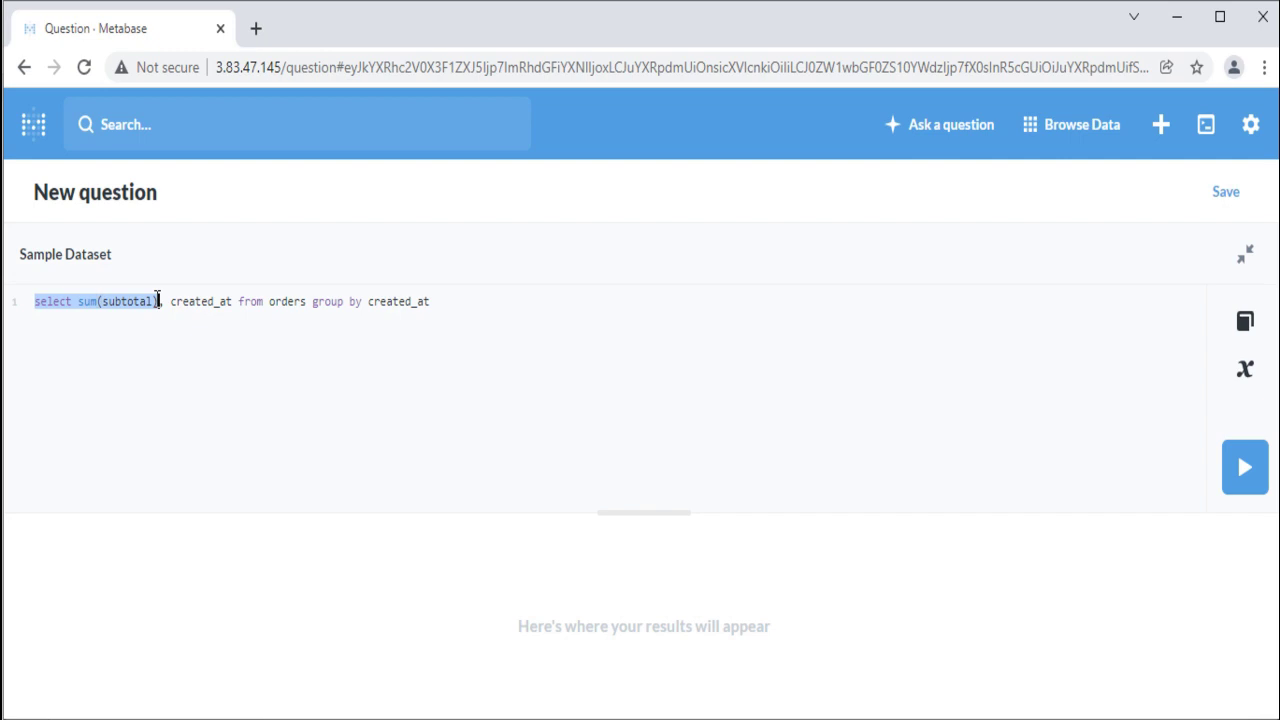
left_click(240, 298, "shift")
left_click_drag(343, 291, 439, 301)
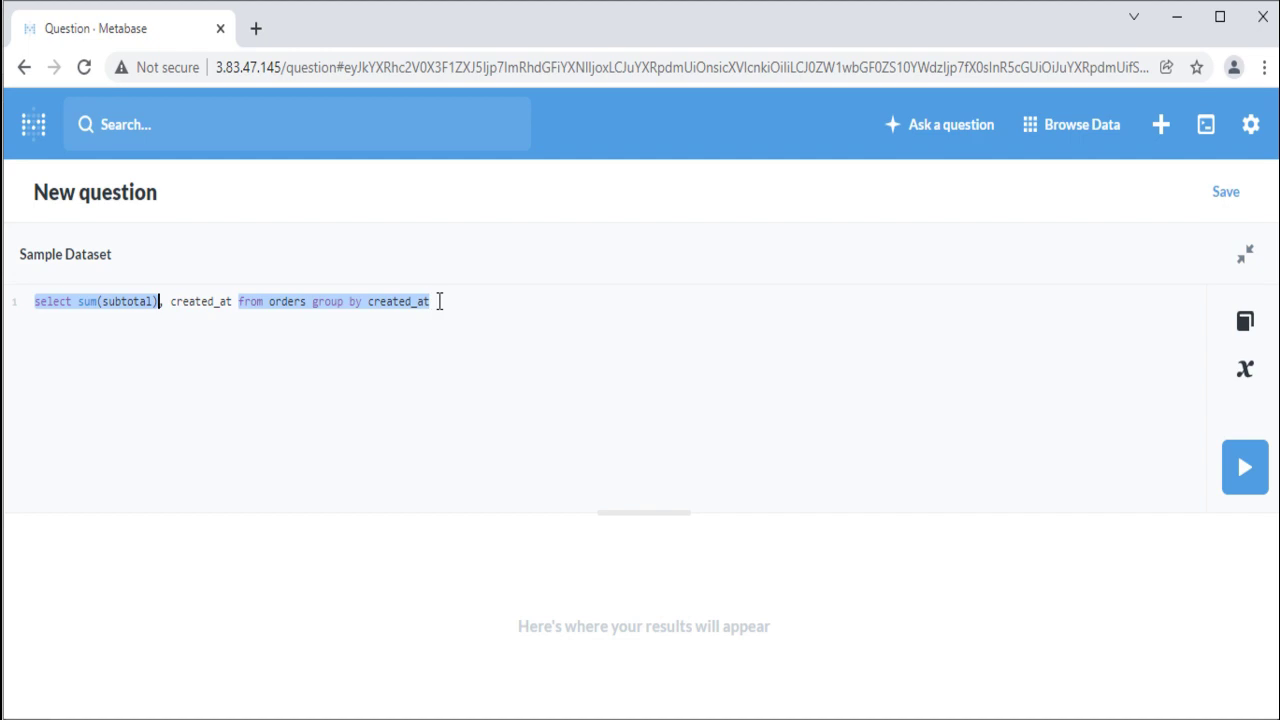
left_click(1245, 467)
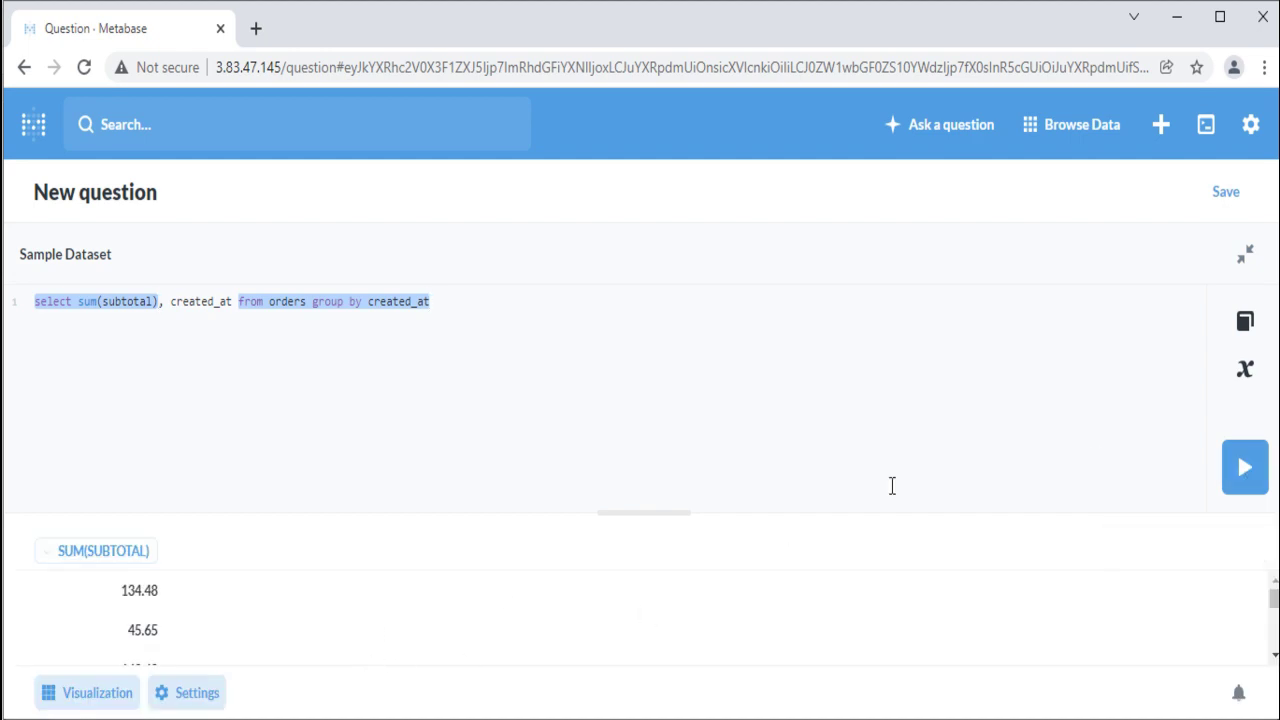
Step: Re-run the full query, format CREATED_AT as year/month/day and SUM(SUBTOTAL) as Percent, then open Download
left_click(546, 486)
key("ctrl+Return")
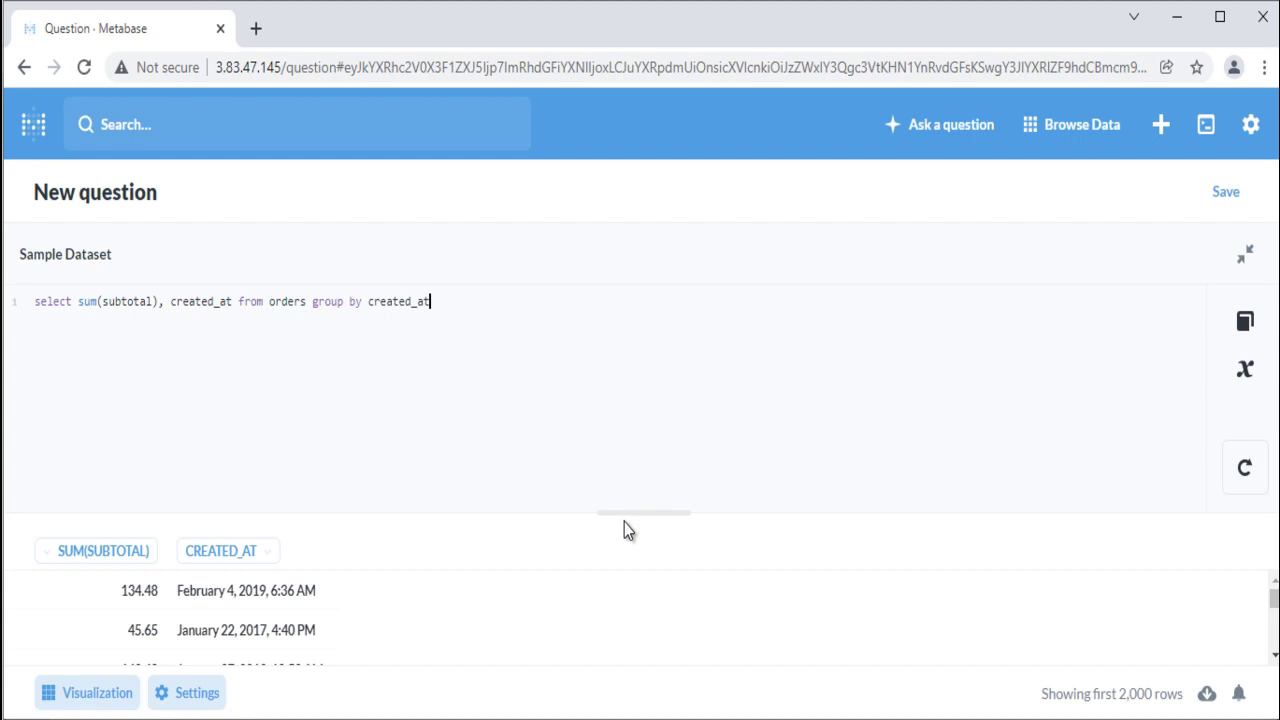
left_click(268, 328)
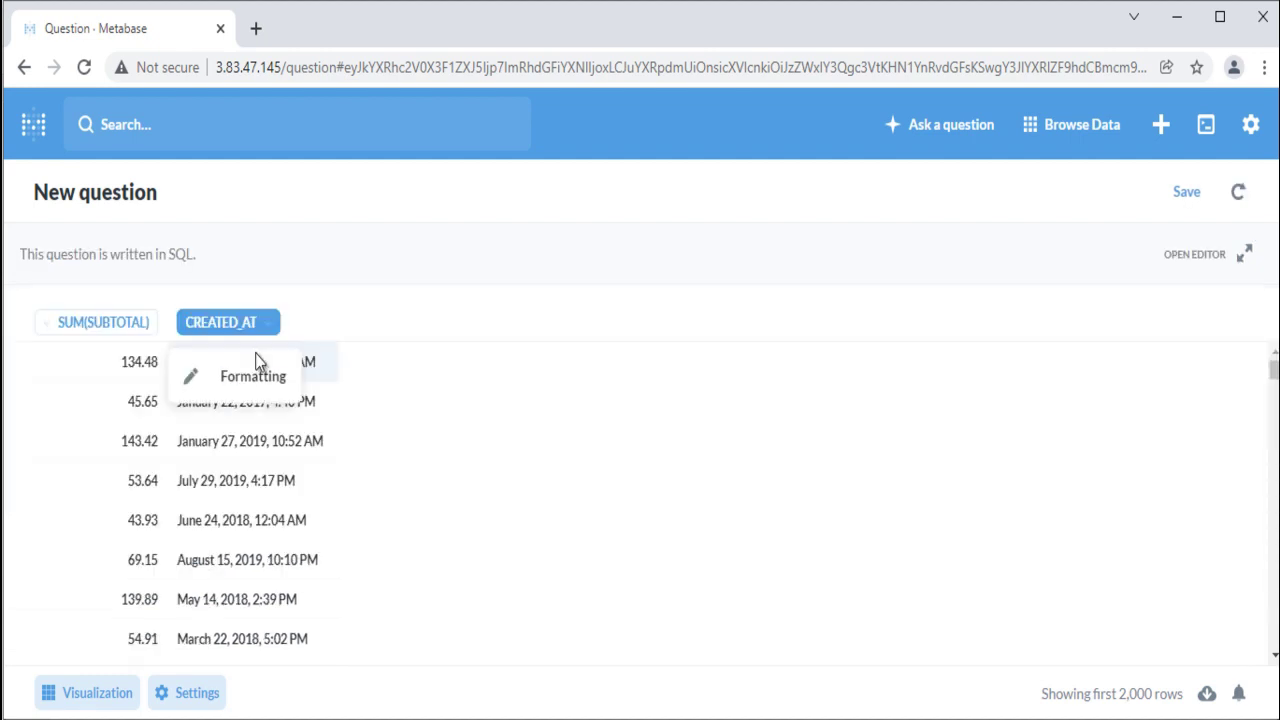
left_click(248, 380)
left_click(196, 490)
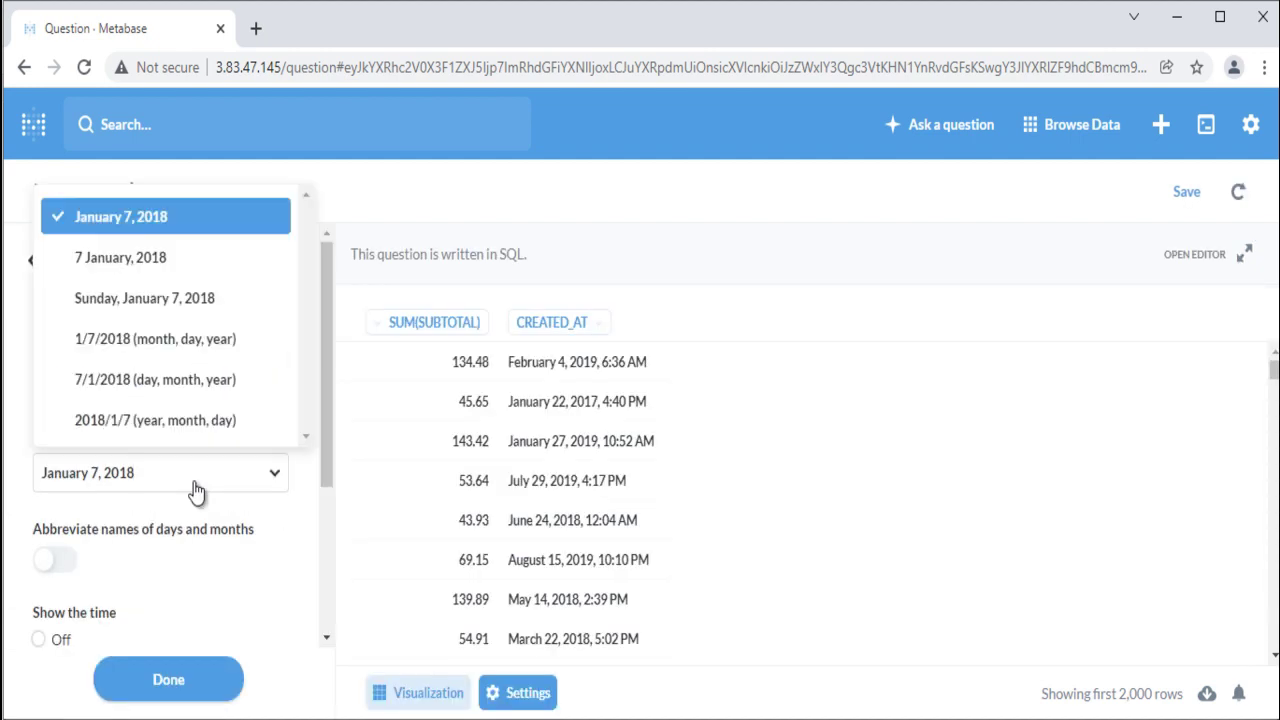
left_click(172, 420)
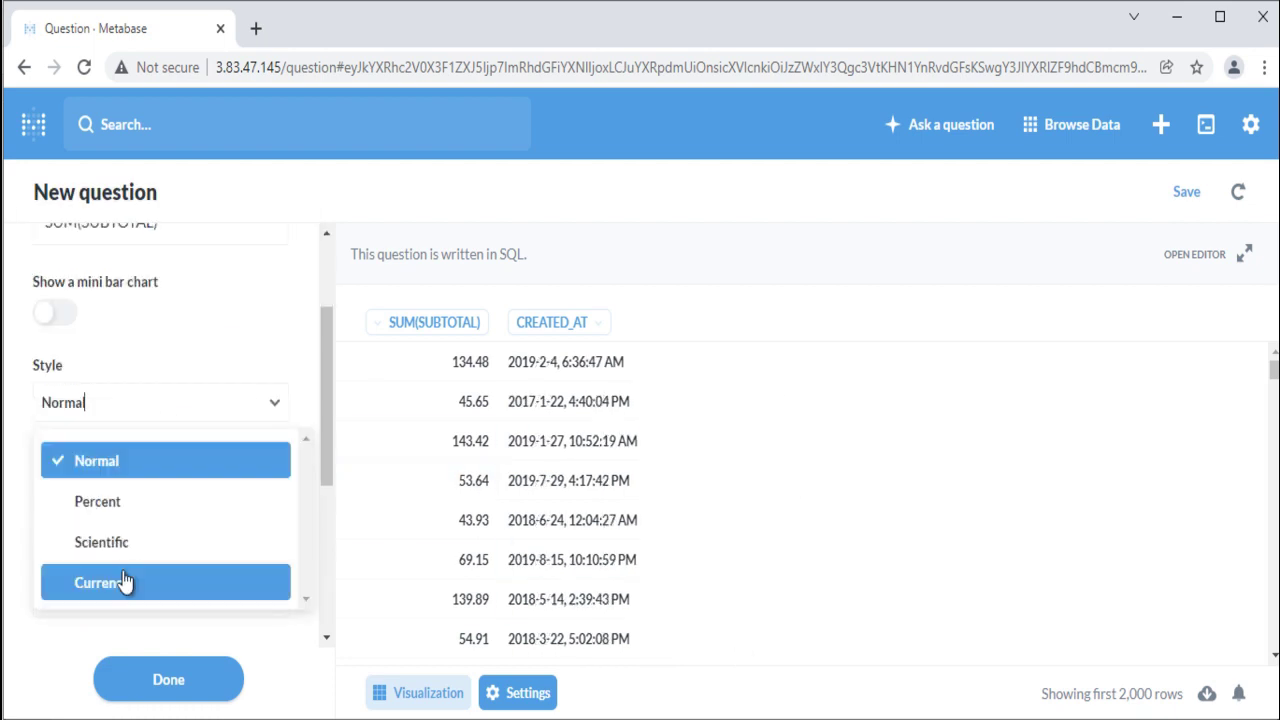
left_click(157, 512)
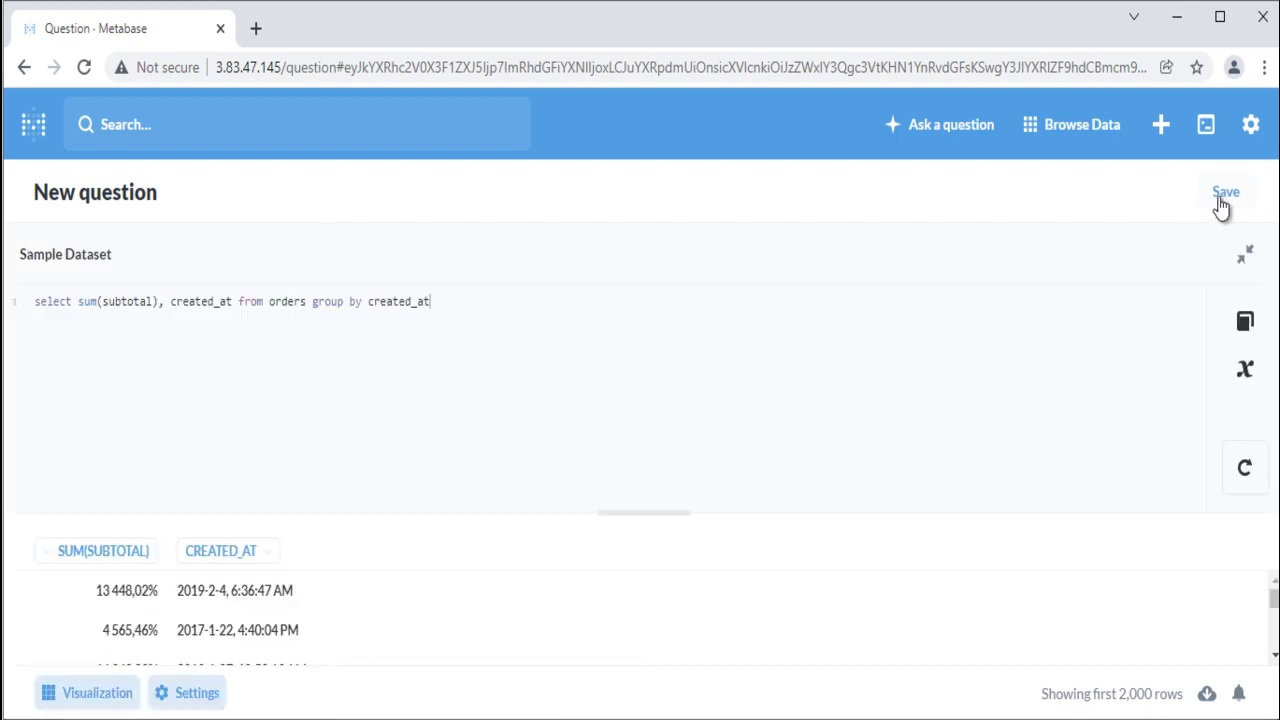
left_click(1207, 693)
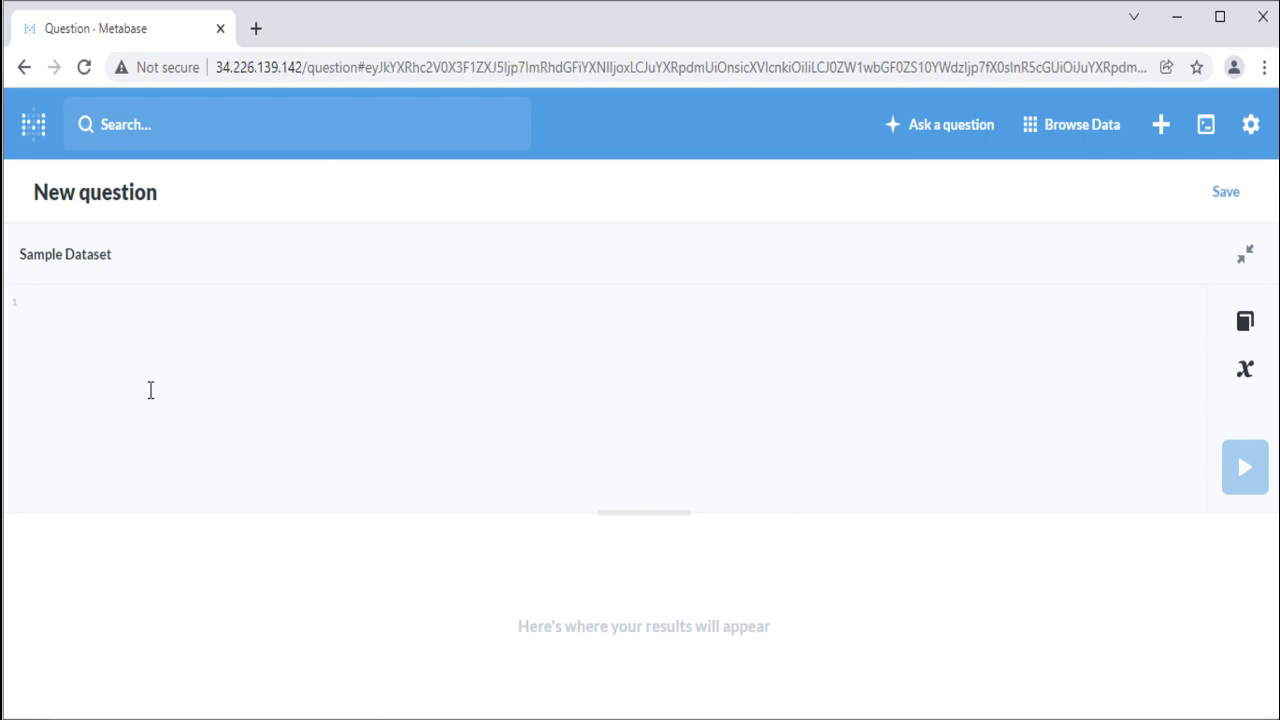
Step: Paste the PRODUCTS count query with {{cat}}, run it for Gizmo to get 51, then reload
type("SELECT count(*) FROM PRODUCTS WHERE category={{cat}}")
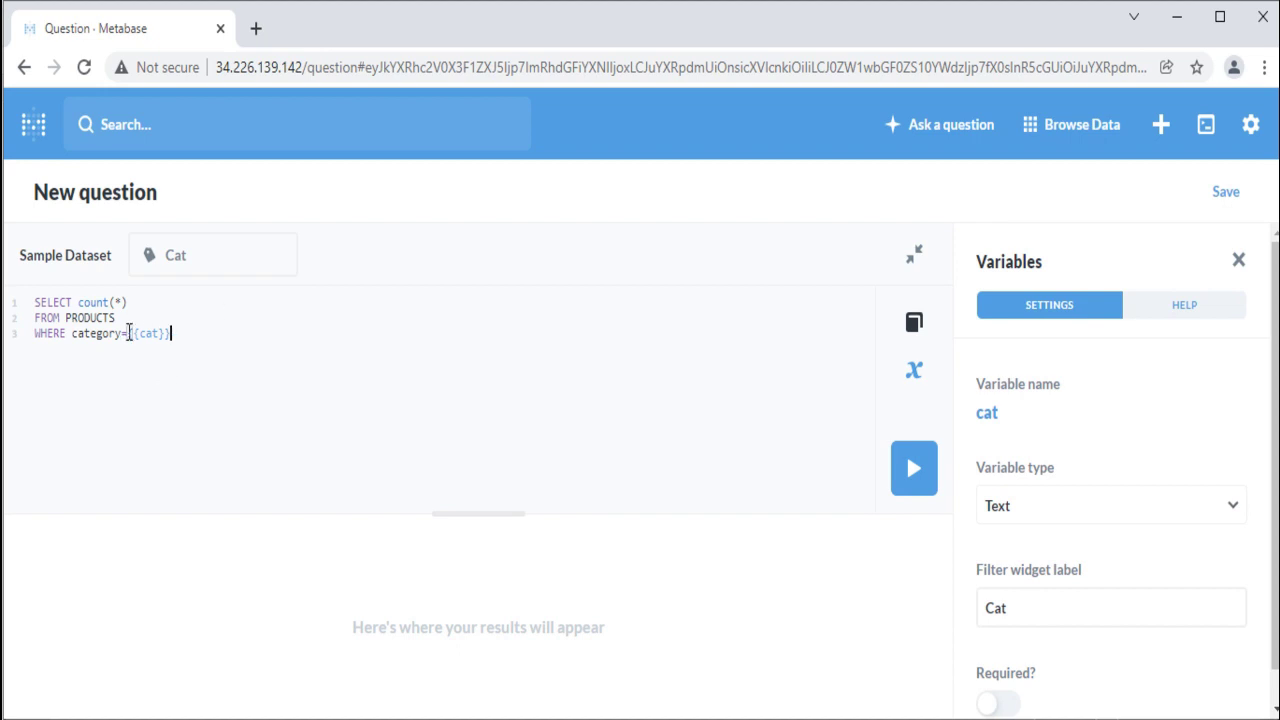
left_click_drag(130, 333, 192, 332)
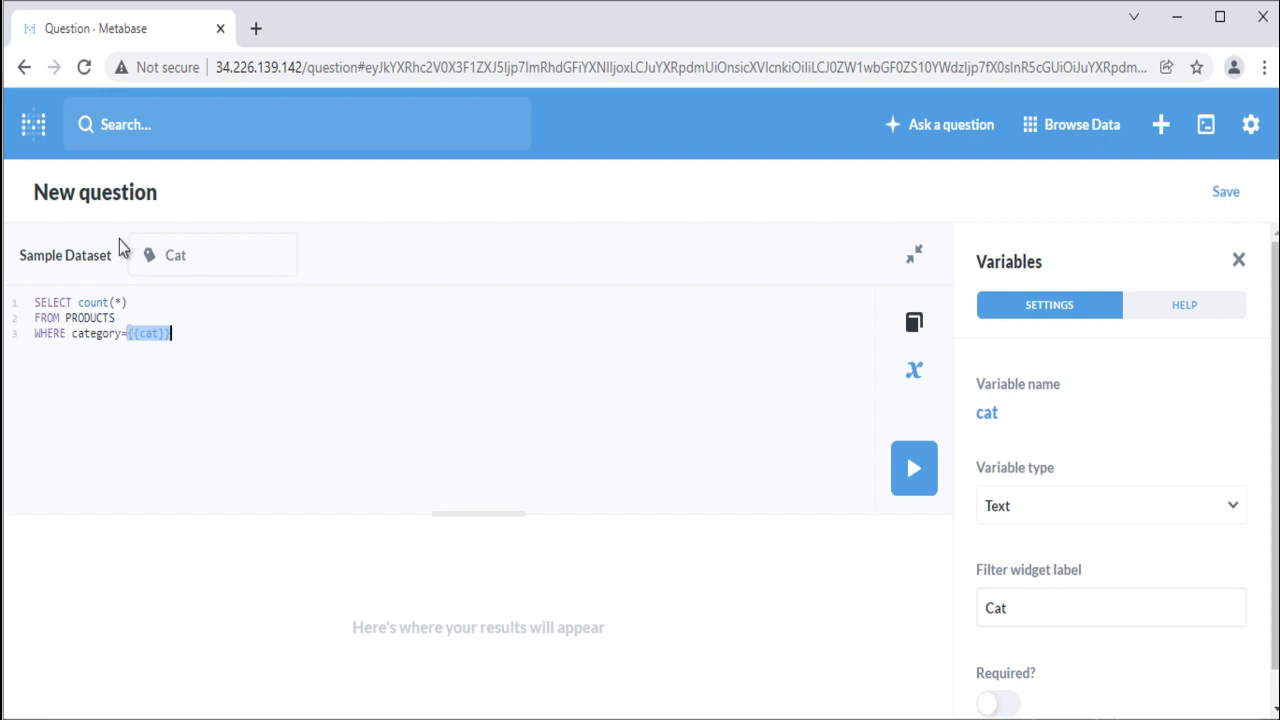
double_click(218, 259)
left_click(246, 268)
type("Gizmo")
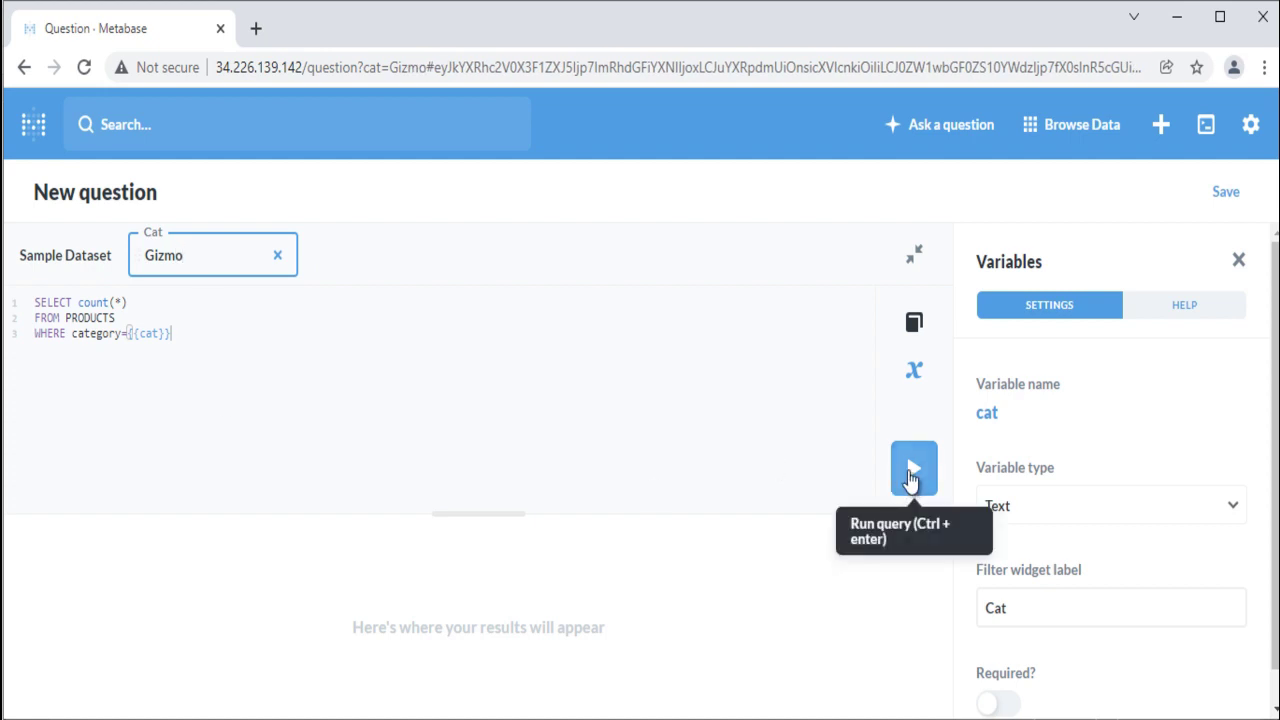
left_click(912, 470)
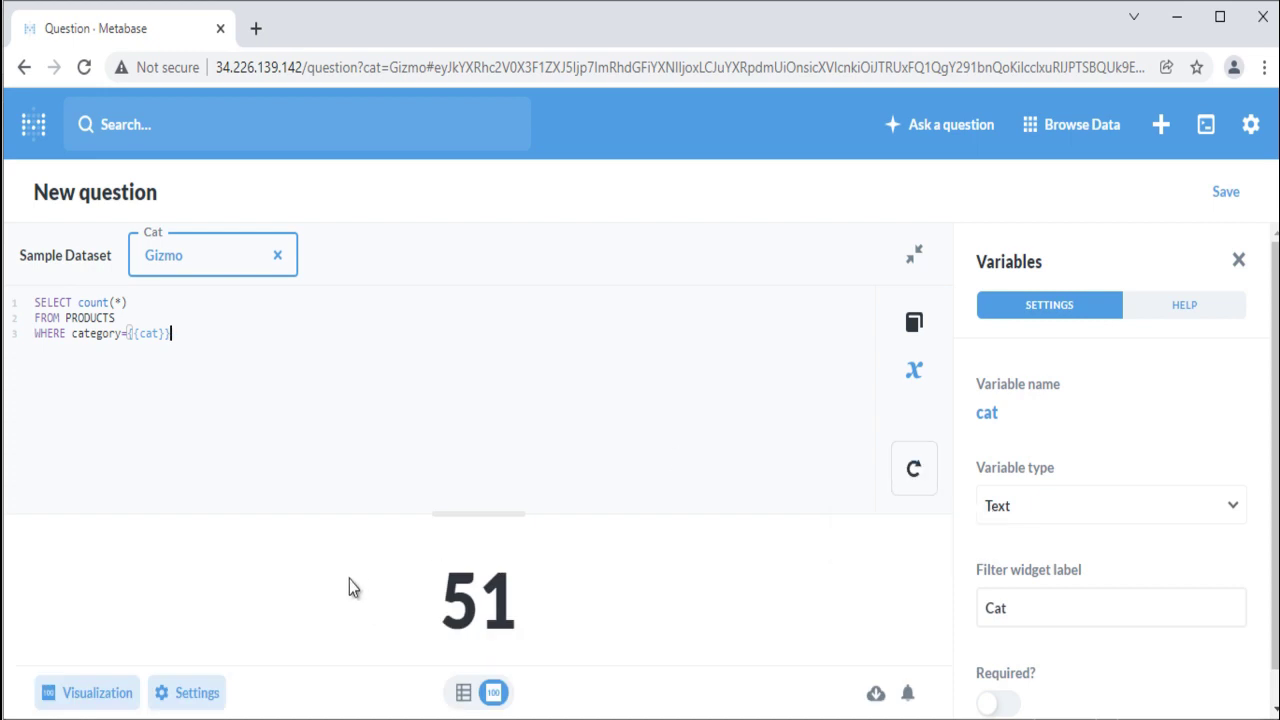
key("F5")
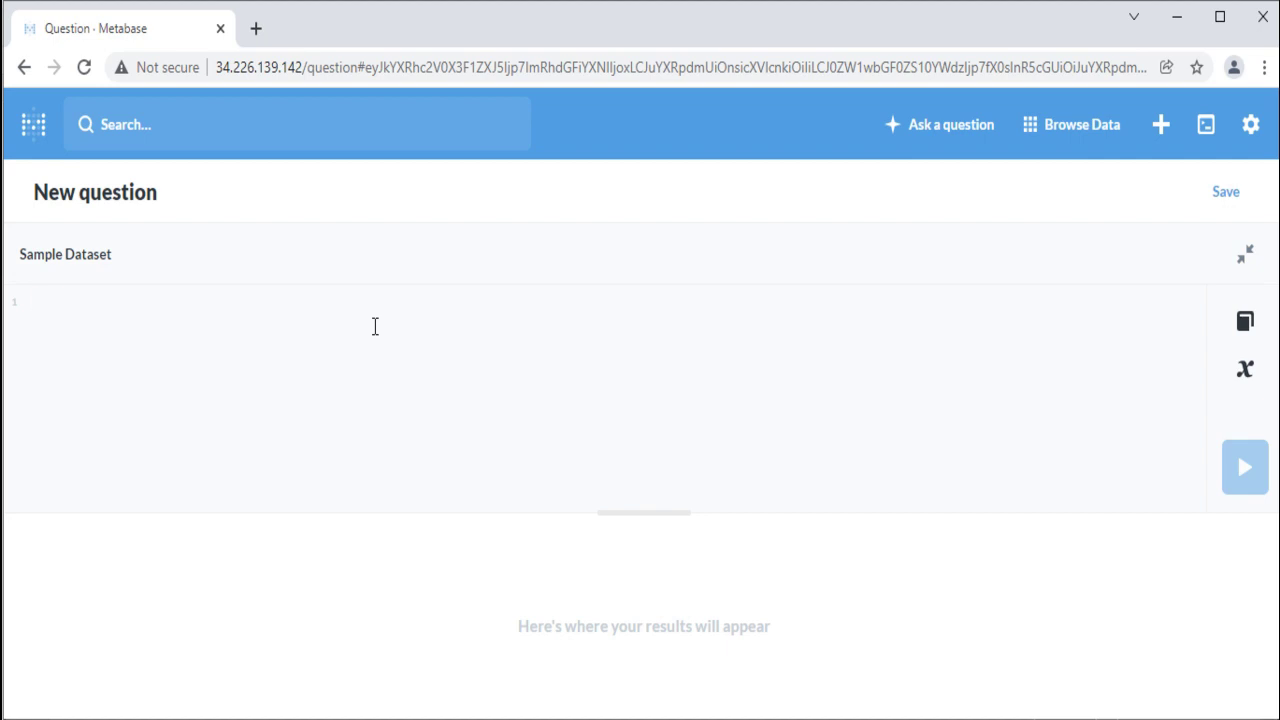
Step: Paste the count query again and load it with ?cat=Gizmo appended to the URL
type("SELECT count(*) FROM PRODUCTS WHERE category={{cat}}")
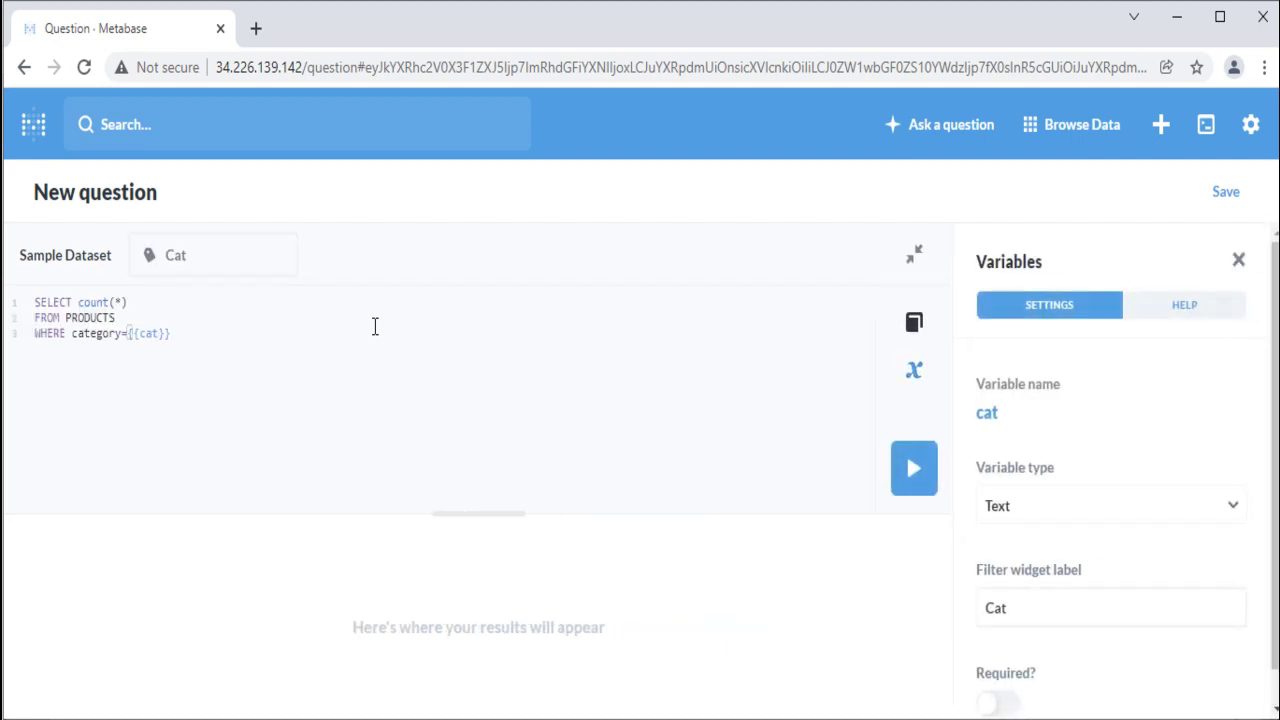
left_click(358, 65)
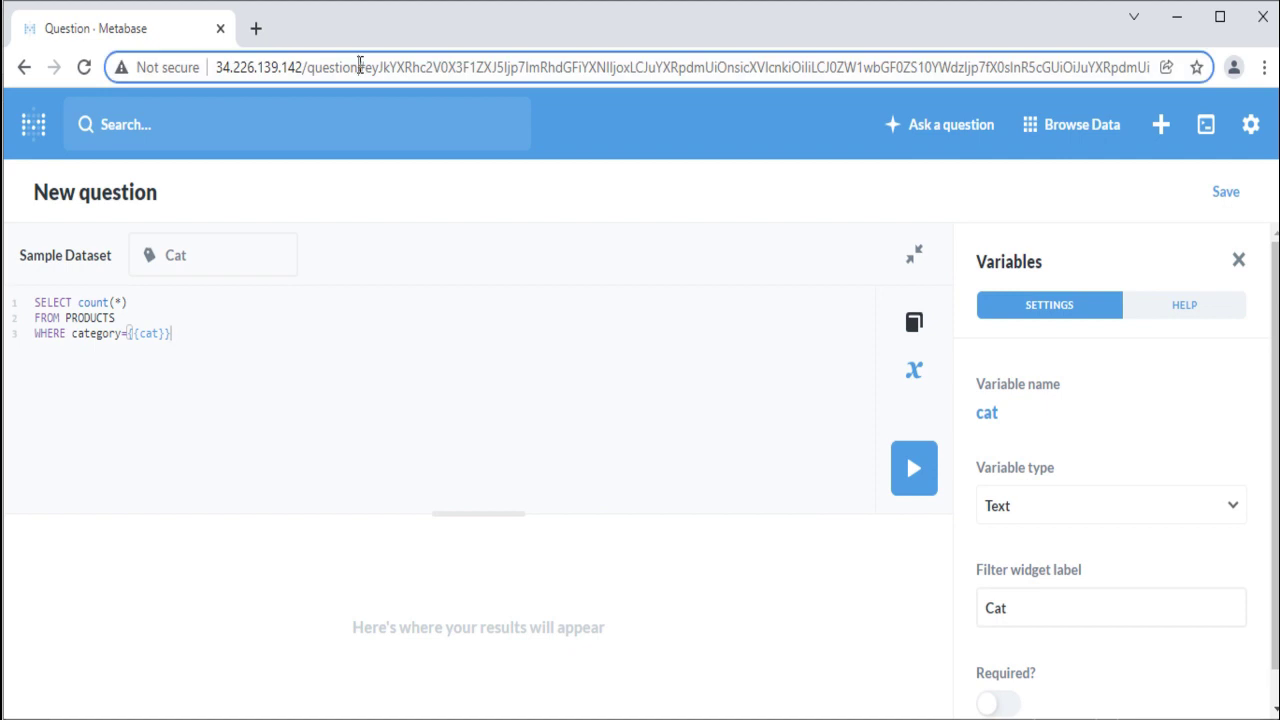
left_click(358, 65)
key("End")
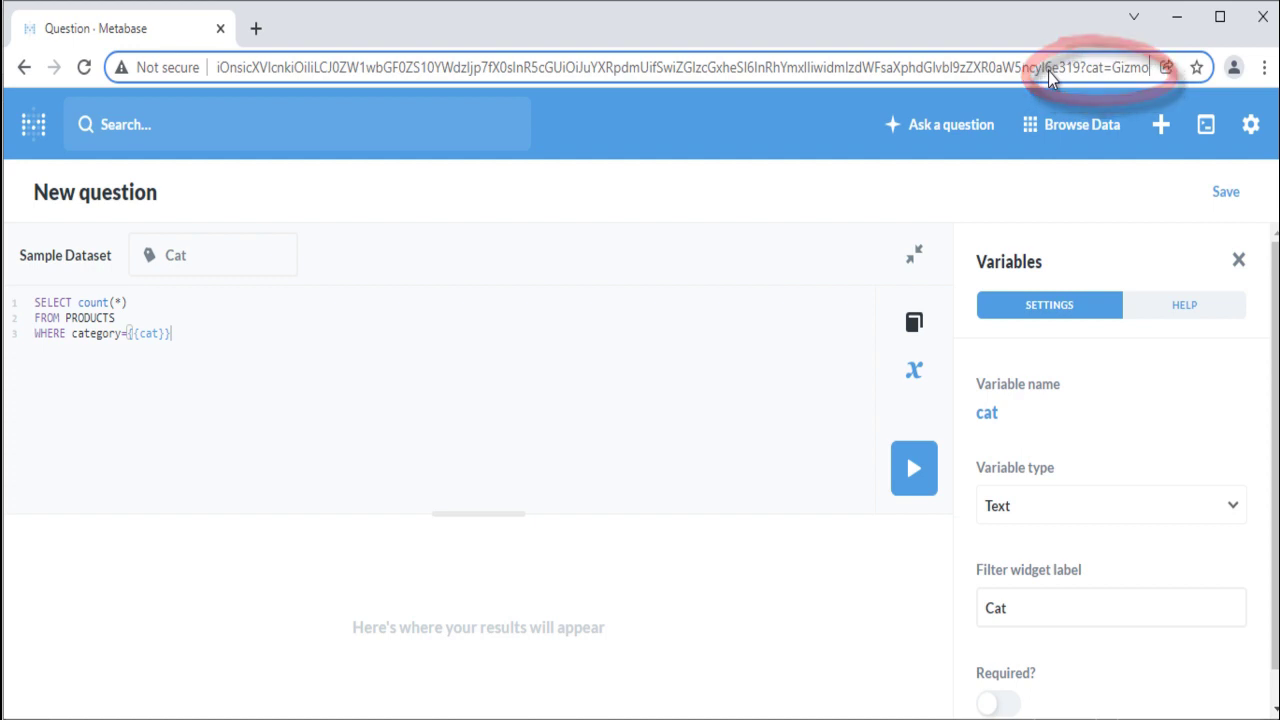
key("Return")
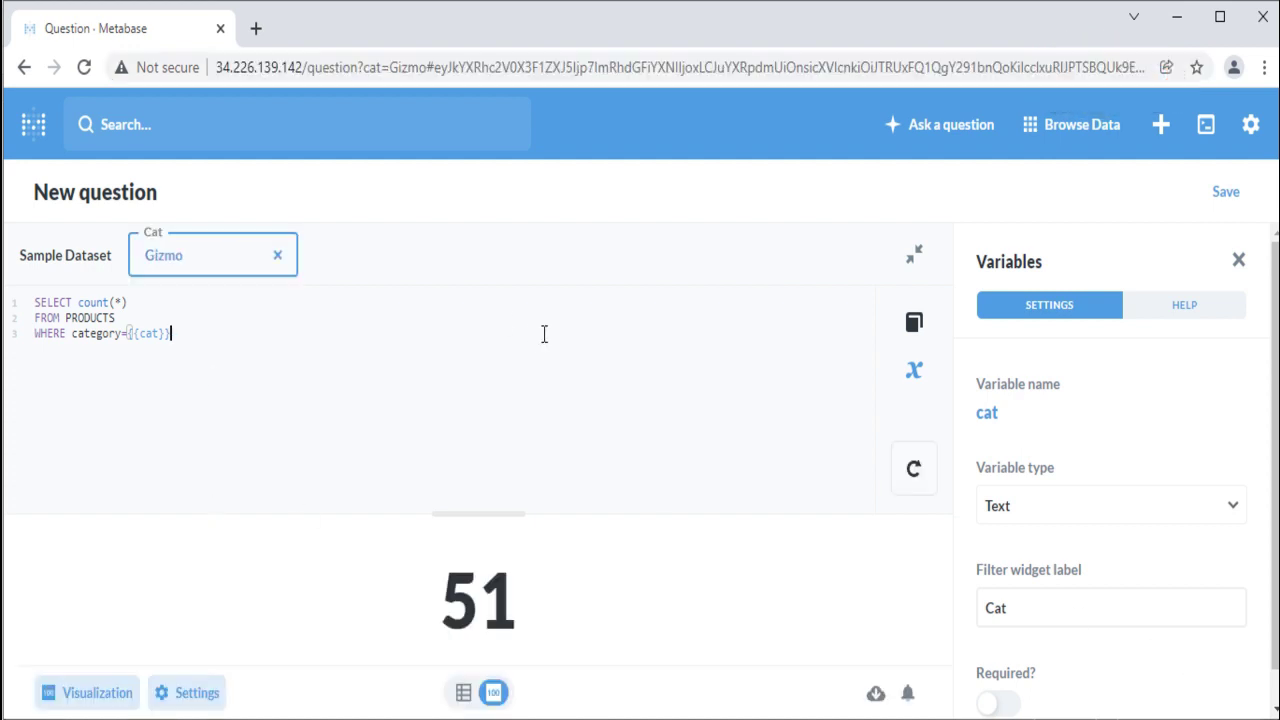
left_click(1234, 510)
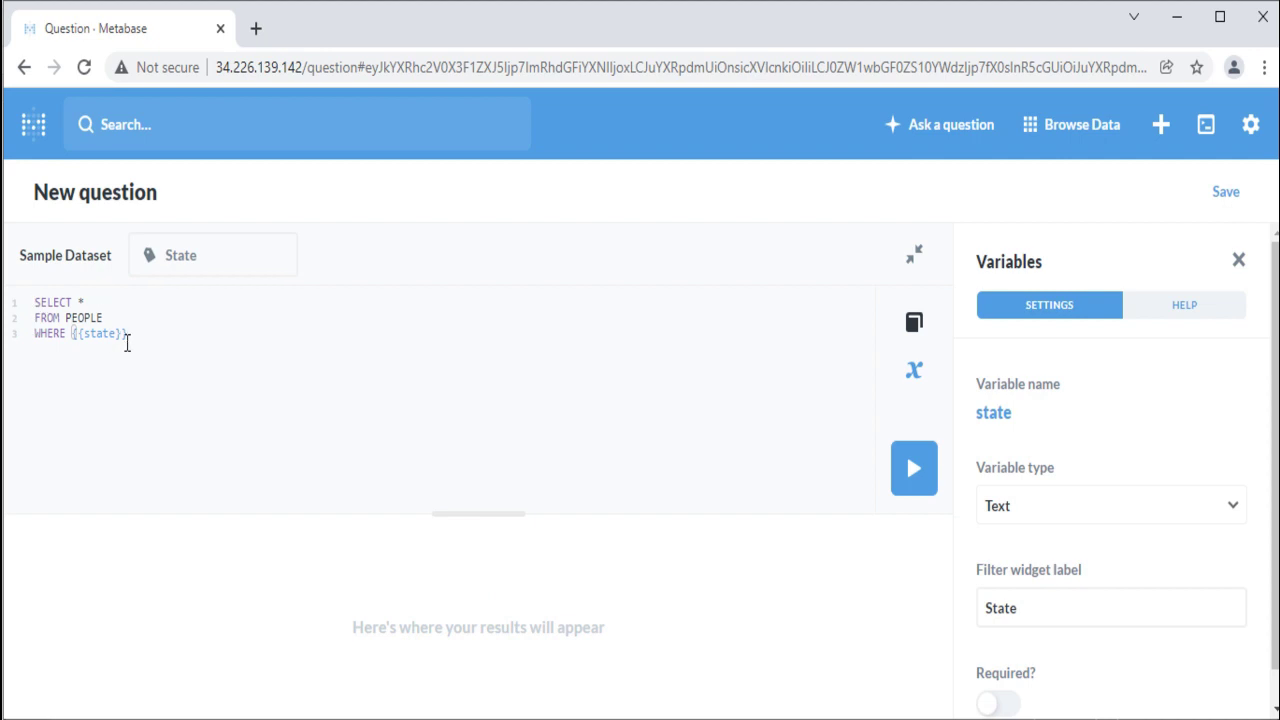
Step: Make the state variable a Field Filter mapped to People > State
left_click(224, 249)
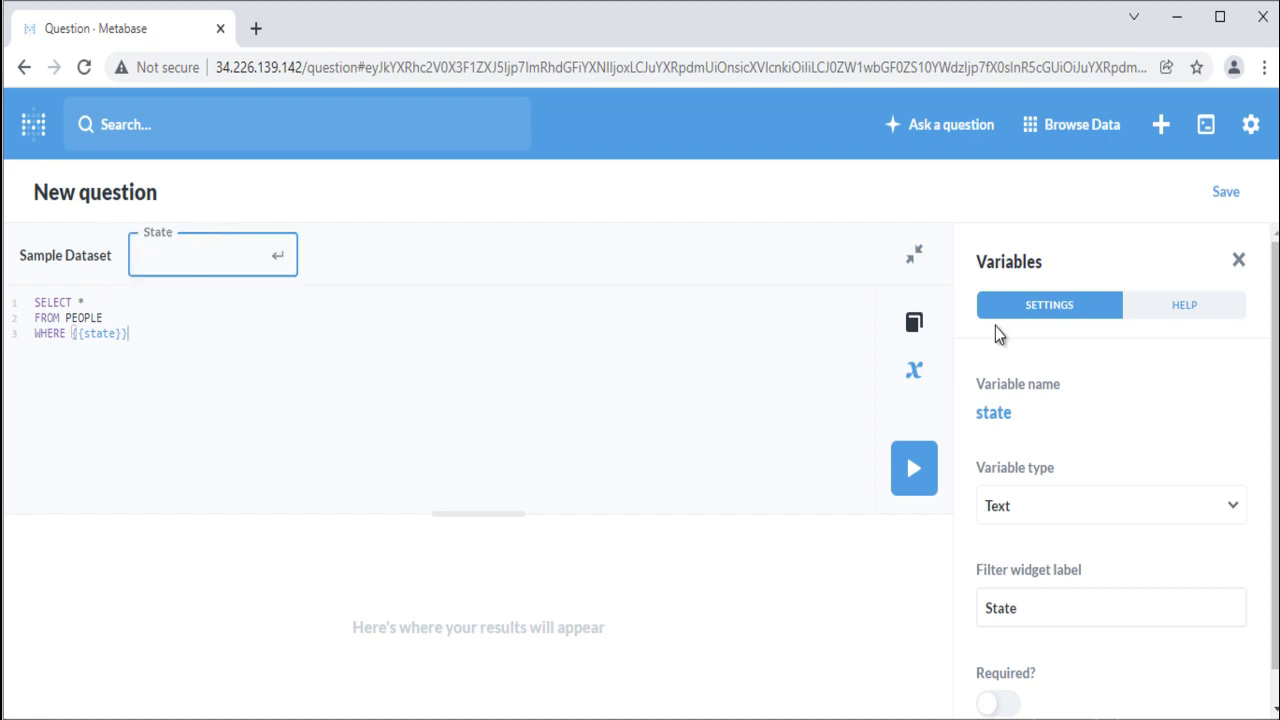
left_click(1134, 517)
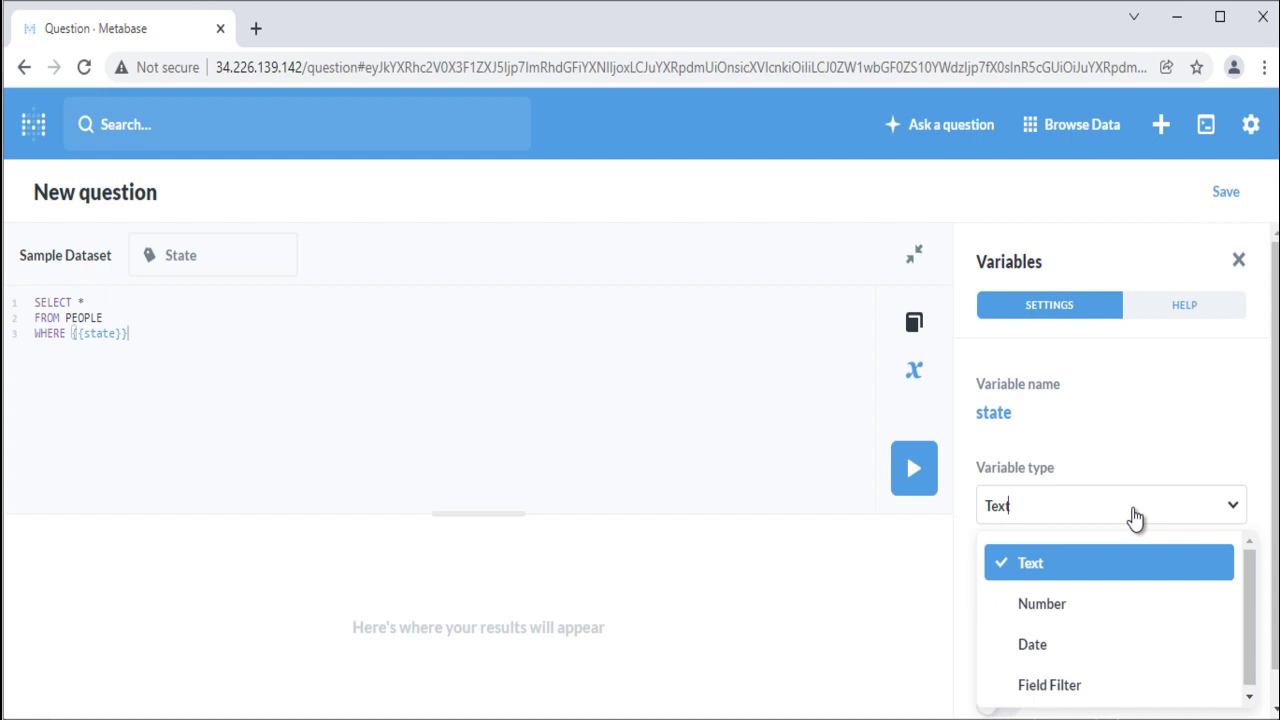
left_click(1070, 686)
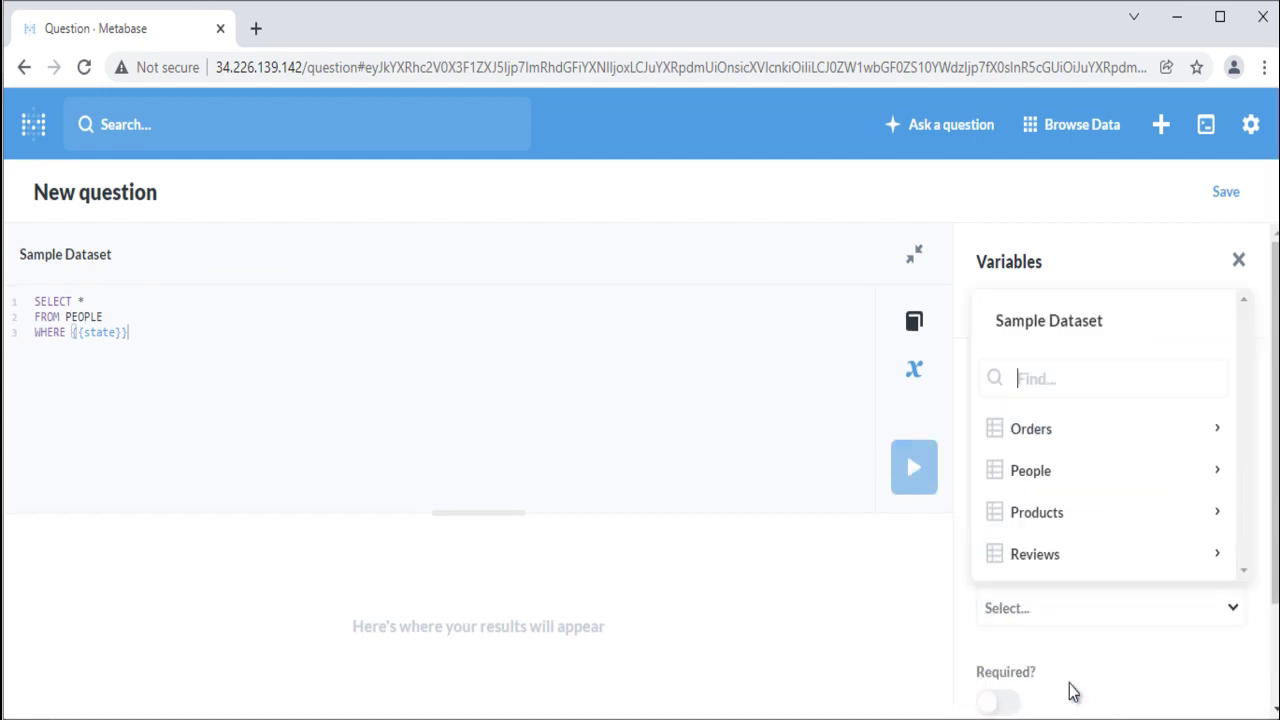
left_click(1058, 478)
left_click(1064, 526)
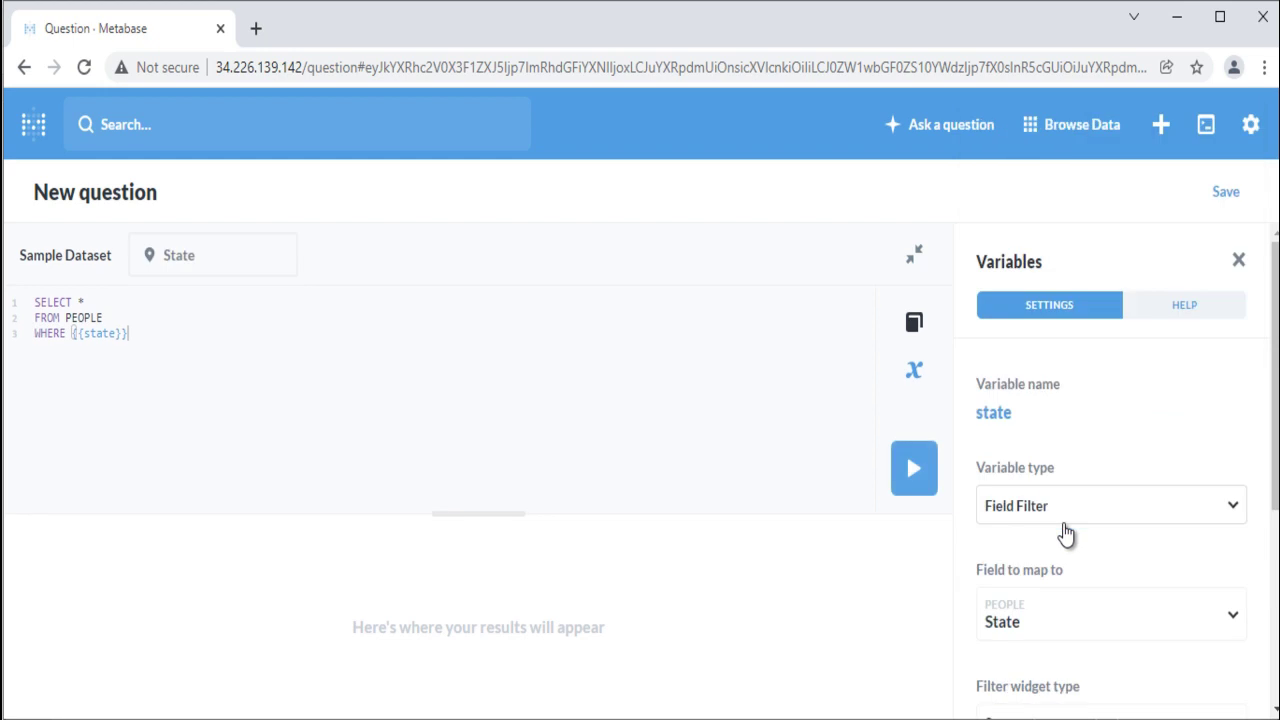
scroll(1121, 585, "down", 3)
Step: Filter people to CA, DE and CO and run the query, returning 175 rows
left_click(217, 265)
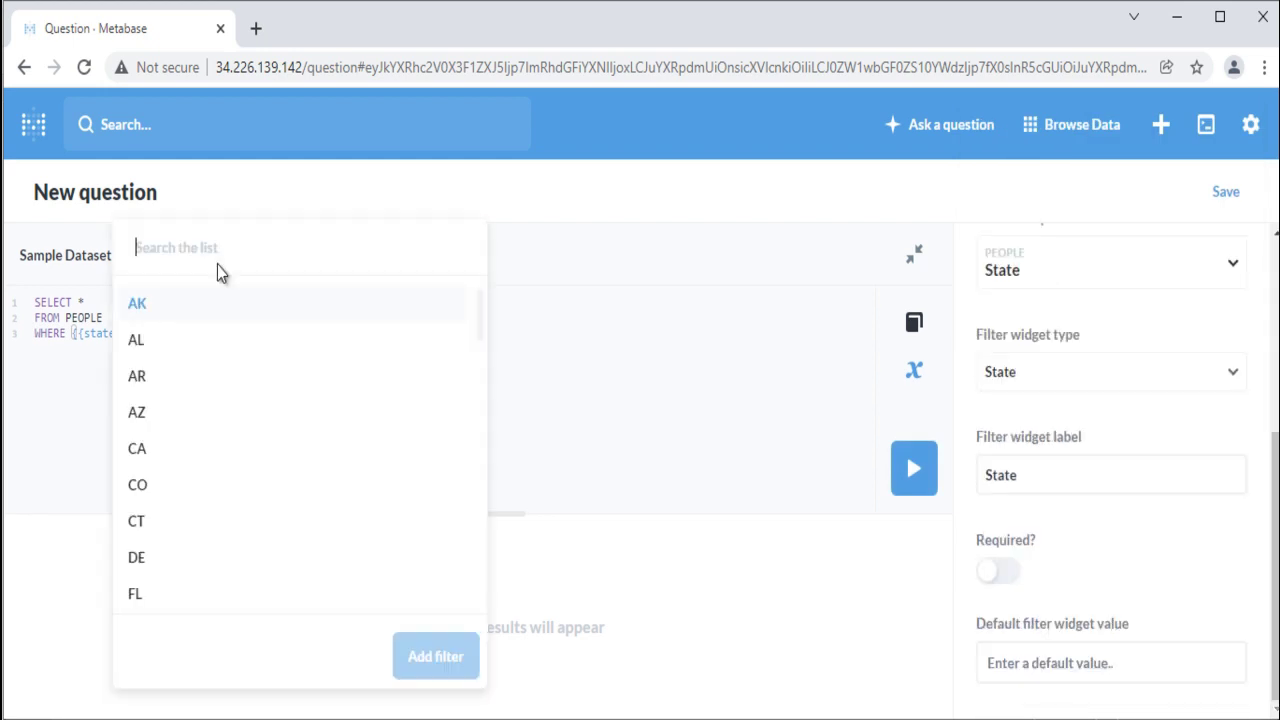
left_click(150, 446)
left_click(150, 517)
left_click(150, 446)
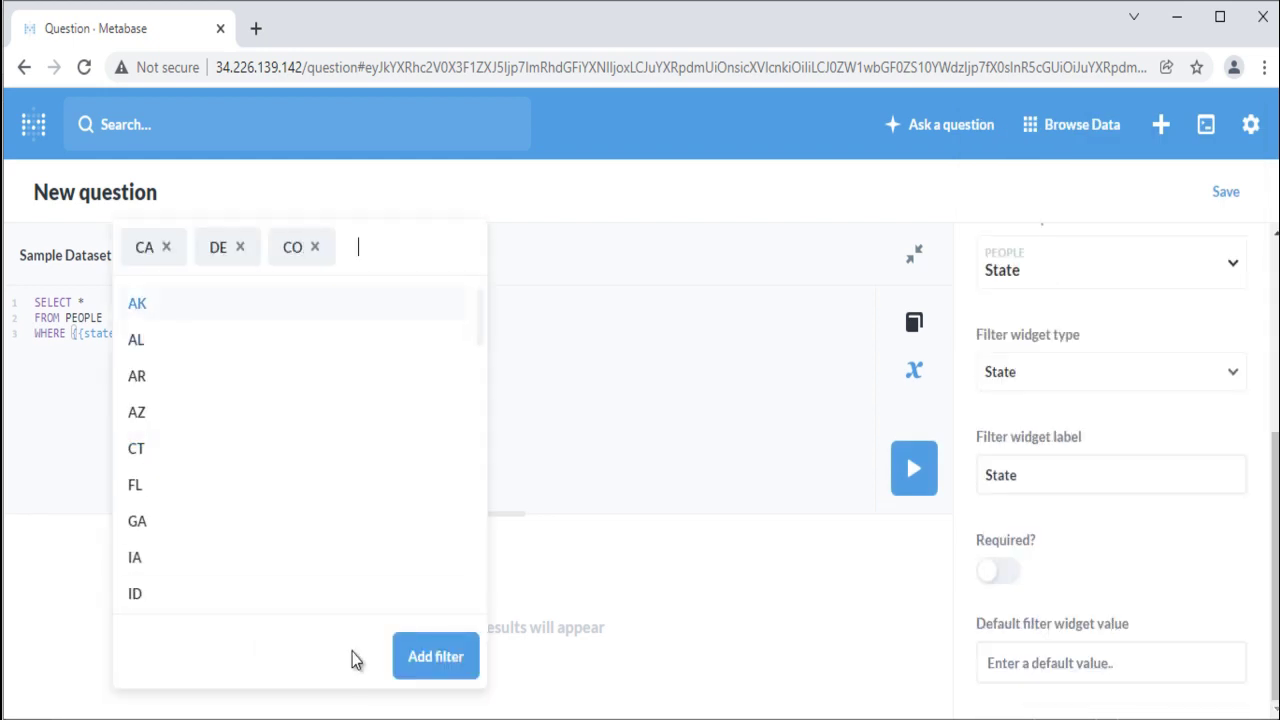
left_click(430, 660)
left_click(914, 478)
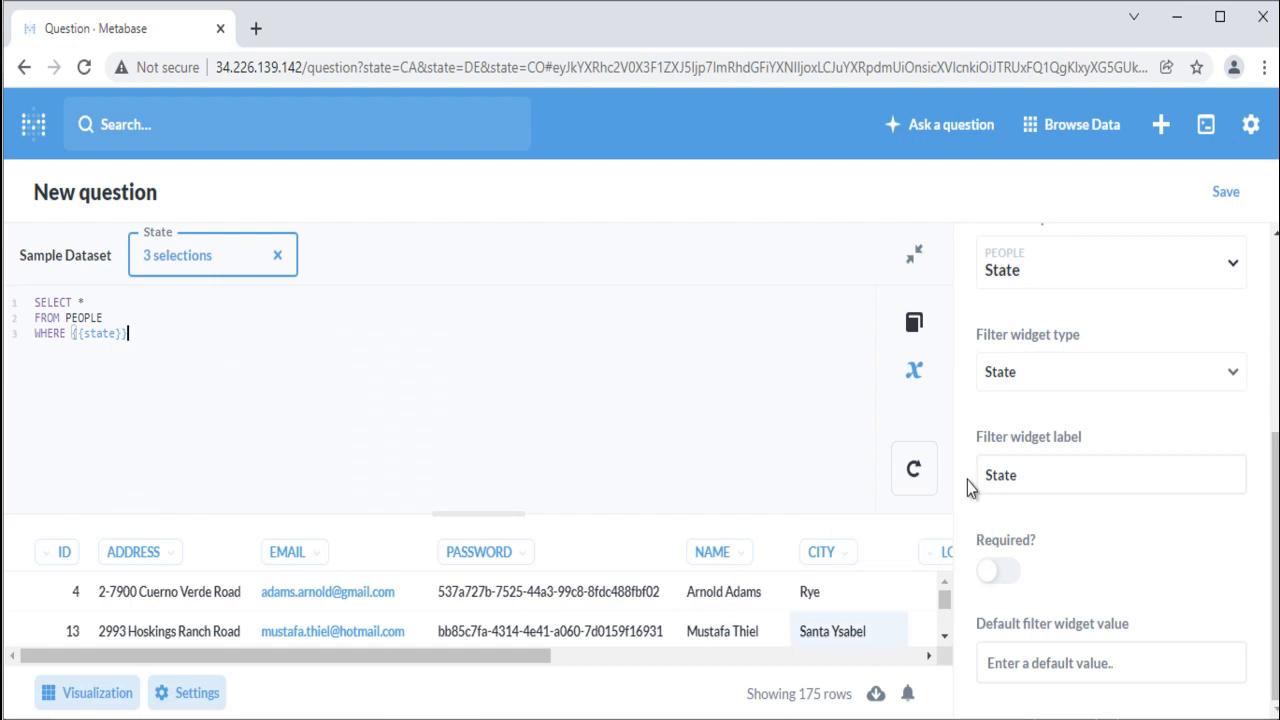
left_click(918, 263)
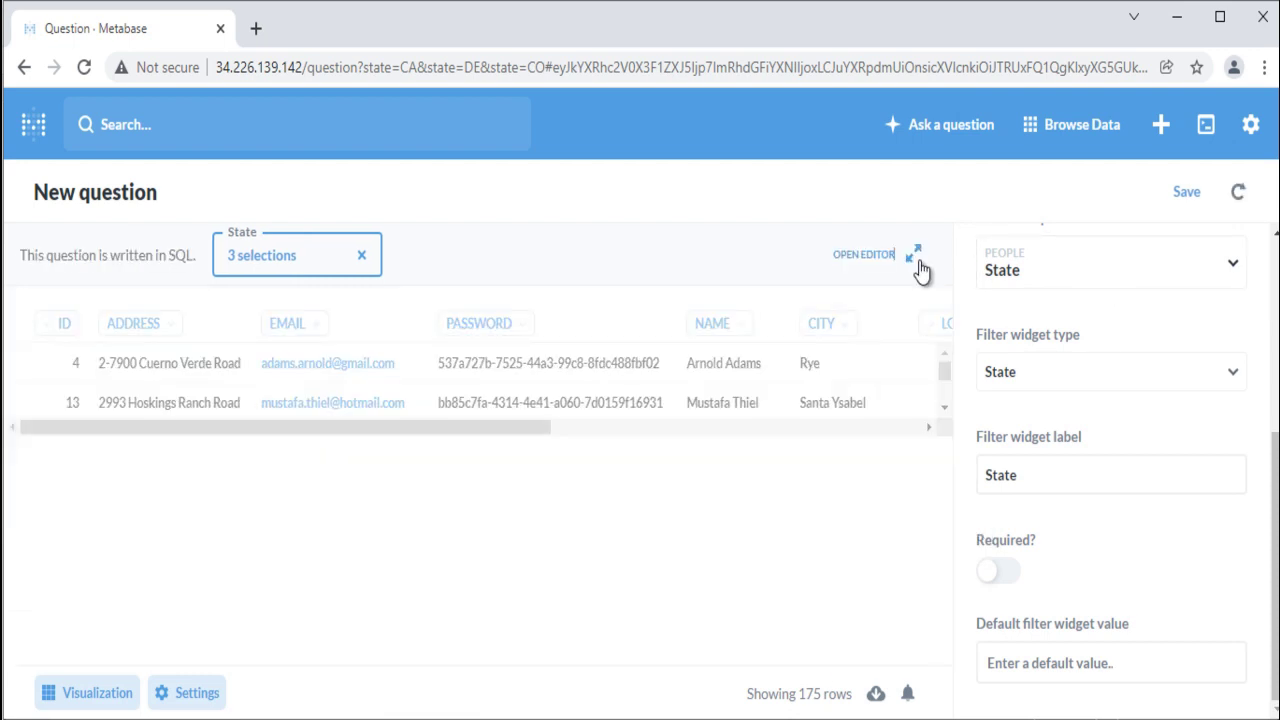
left_click_drag(402, 657, 643, 668)
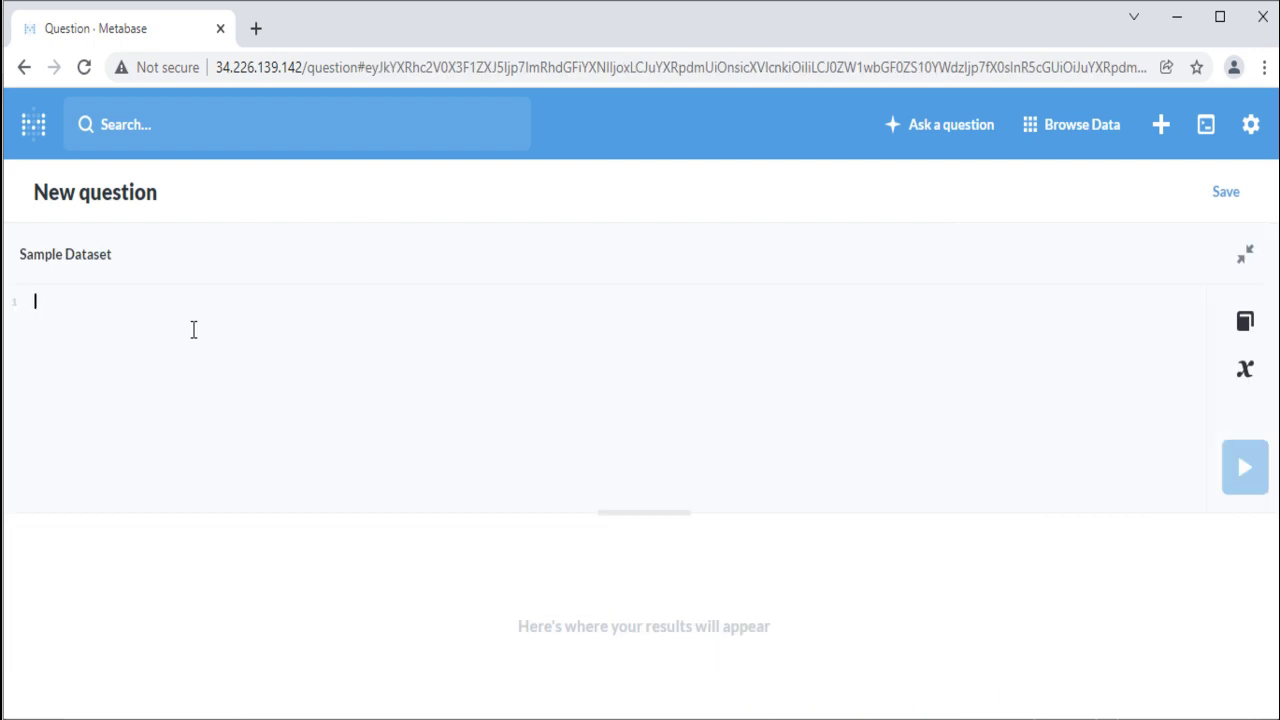
Step: Paste the people query and edit its clause into an optional [[WHERE state={{state}}]]
type("SELECT * FROM PEOPLE WHERE STATE={{state}}")
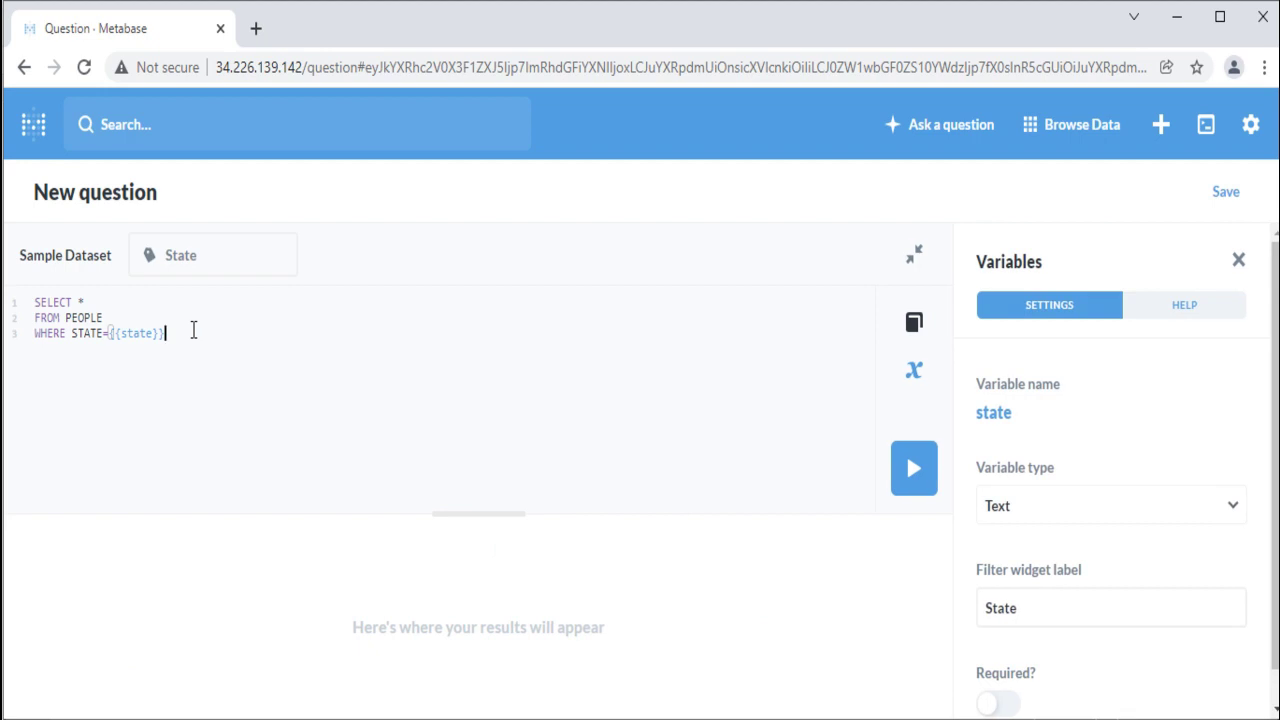
left_click(109, 333)
key("BackSpace")
key("BackSpace")
key("BackSpace")
key("BackSpace")
key("BackSpace")
key("BackSpace")
left_click(226, 369)
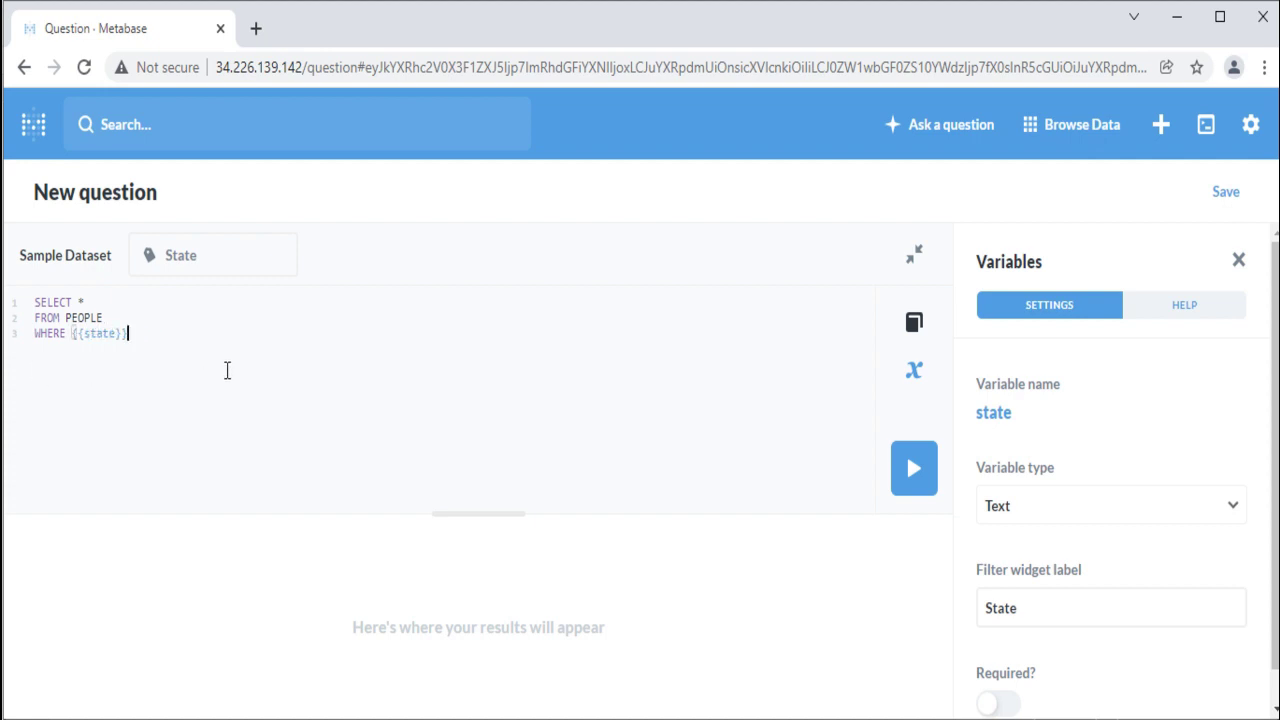
left_click(33, 302)
left_click_drag(33, 302, 169, 341)
left_click(169, 341)
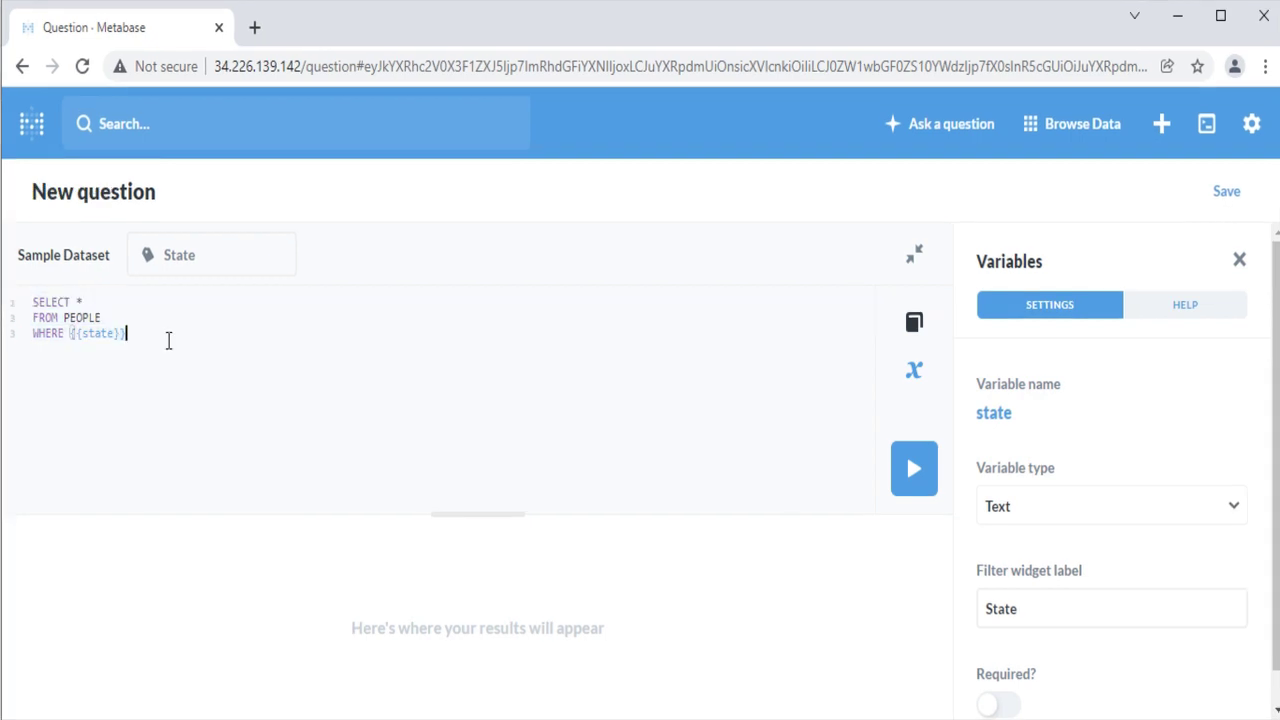
Step: Run the edited query, read the error, then rerun so it returns all people rows
left_click(918, 470)
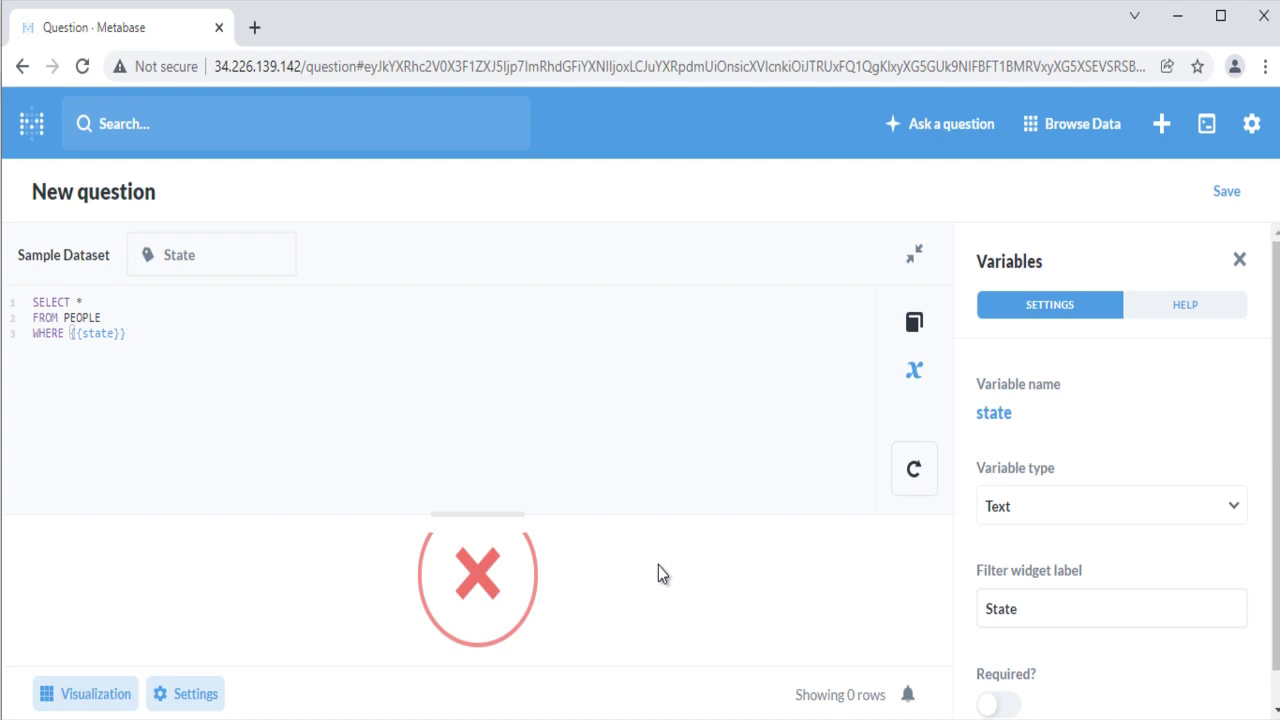
left_click(912, 258)
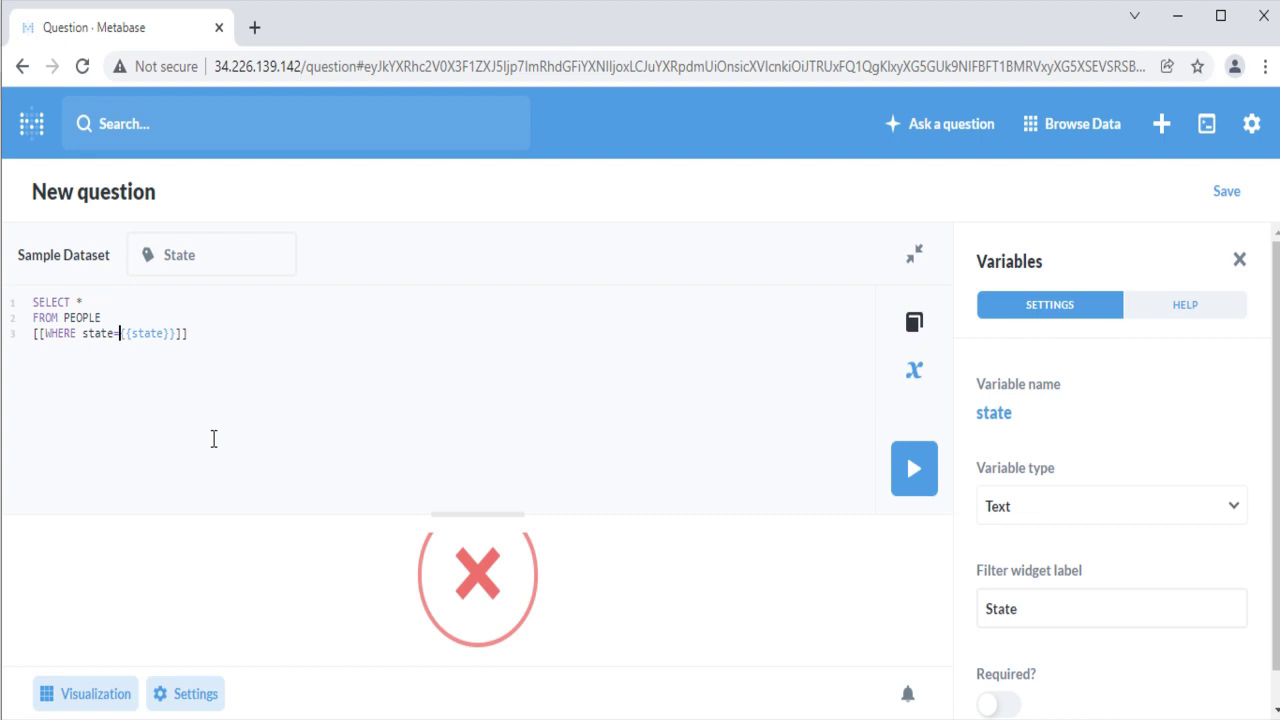
left_click(918, 472)
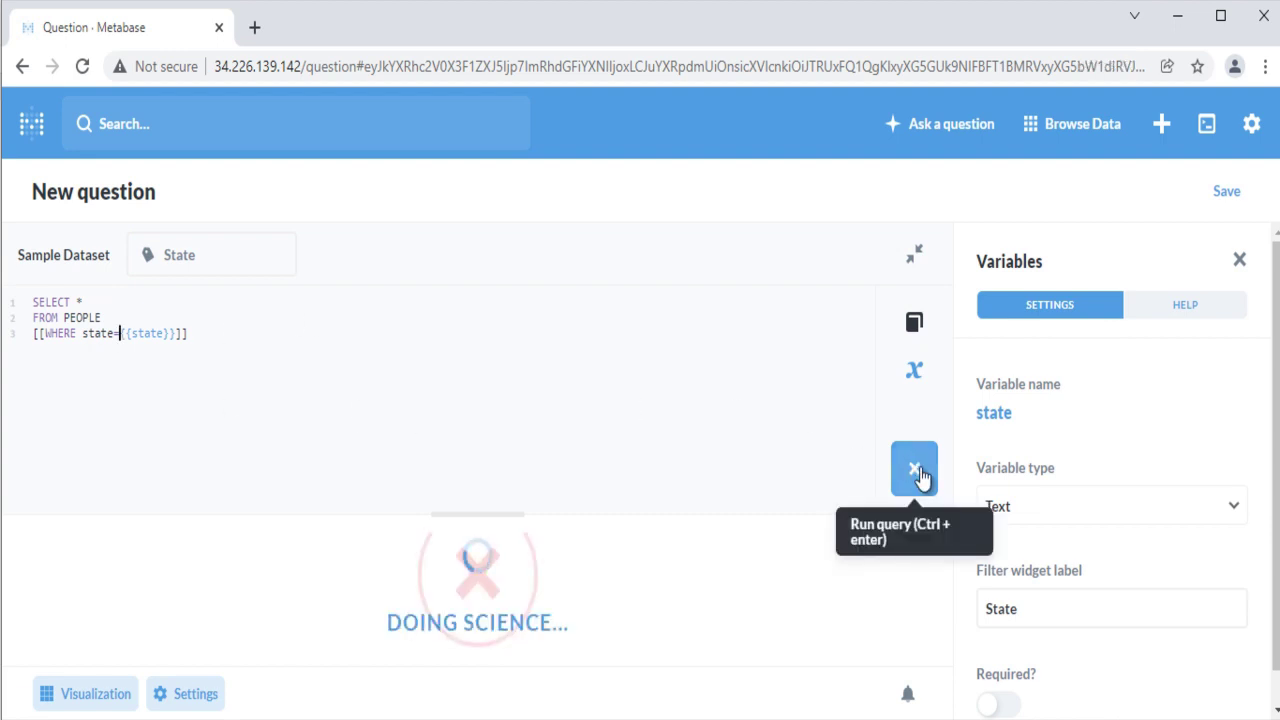
left_click(917, 257)
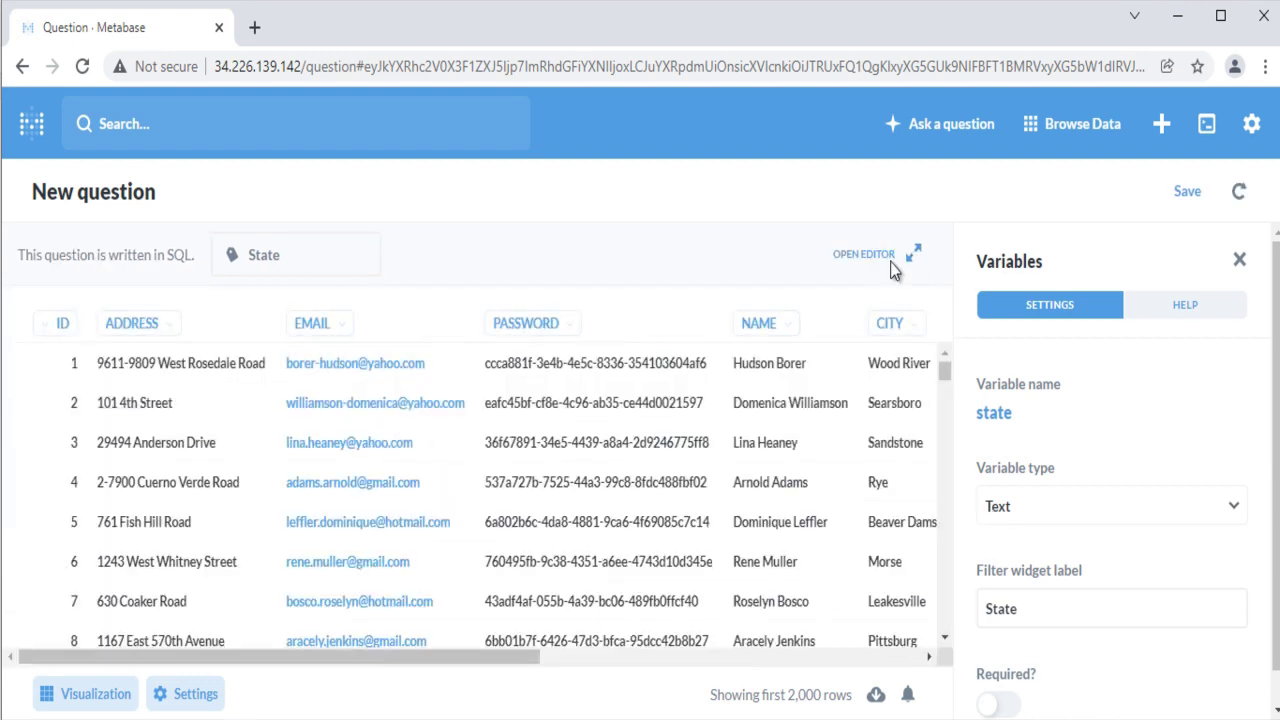
Step: Run the query with CA in the State filter, returning 90 rows
scroll(674, 491, "right", 5)
scroll(675, 495, "down", 3)
scroll(674, 500, "down", 5)
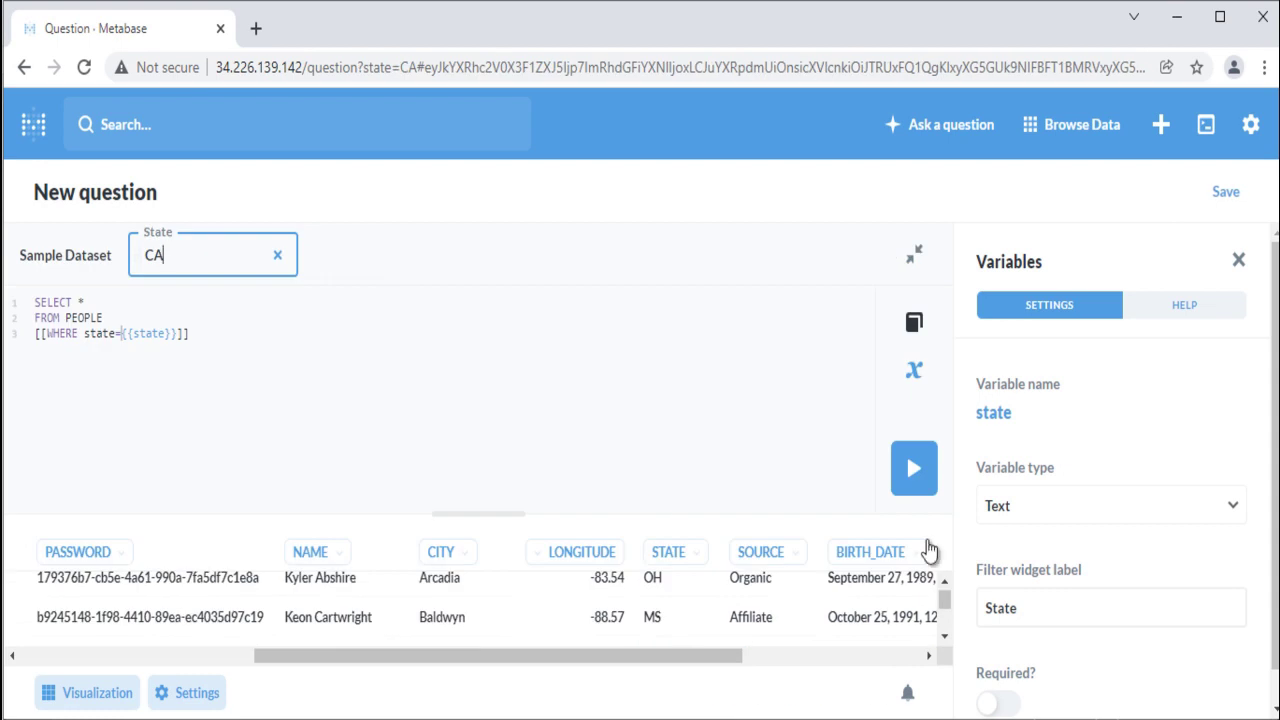
left_click(914, 470)
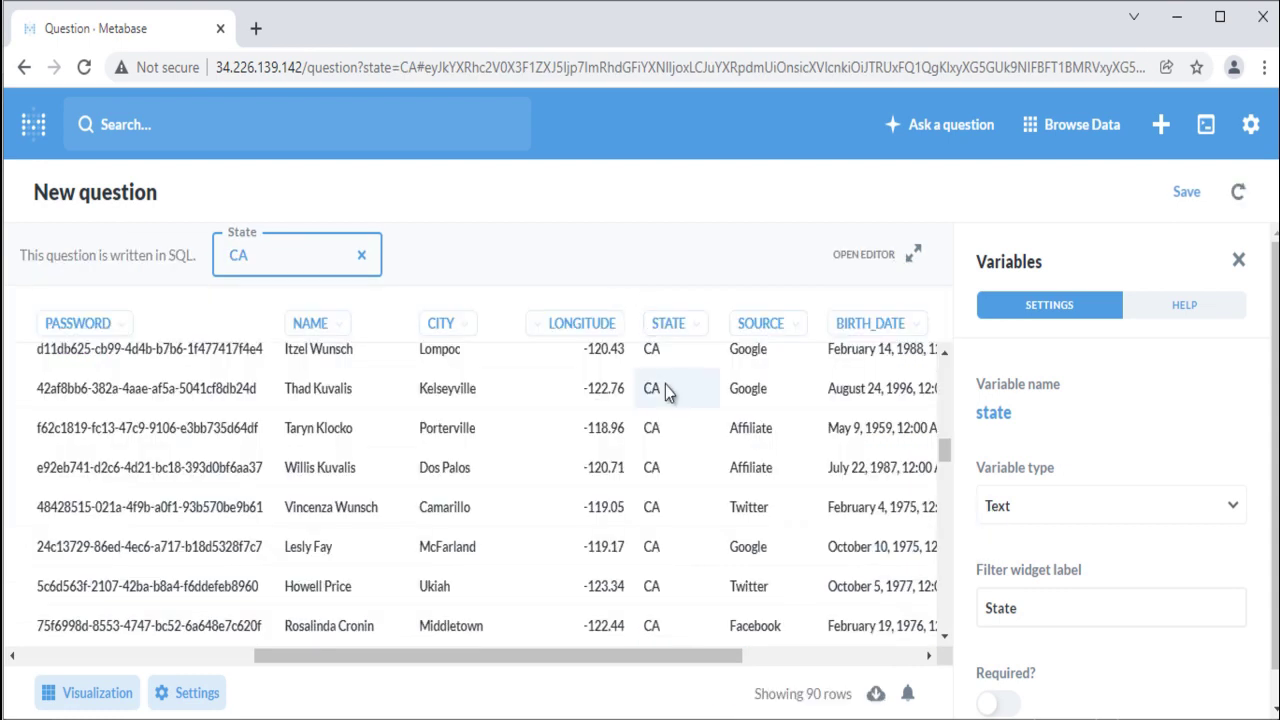
scroll(676, 563, "down", 3)
scroll(676, 563, "down", 10)
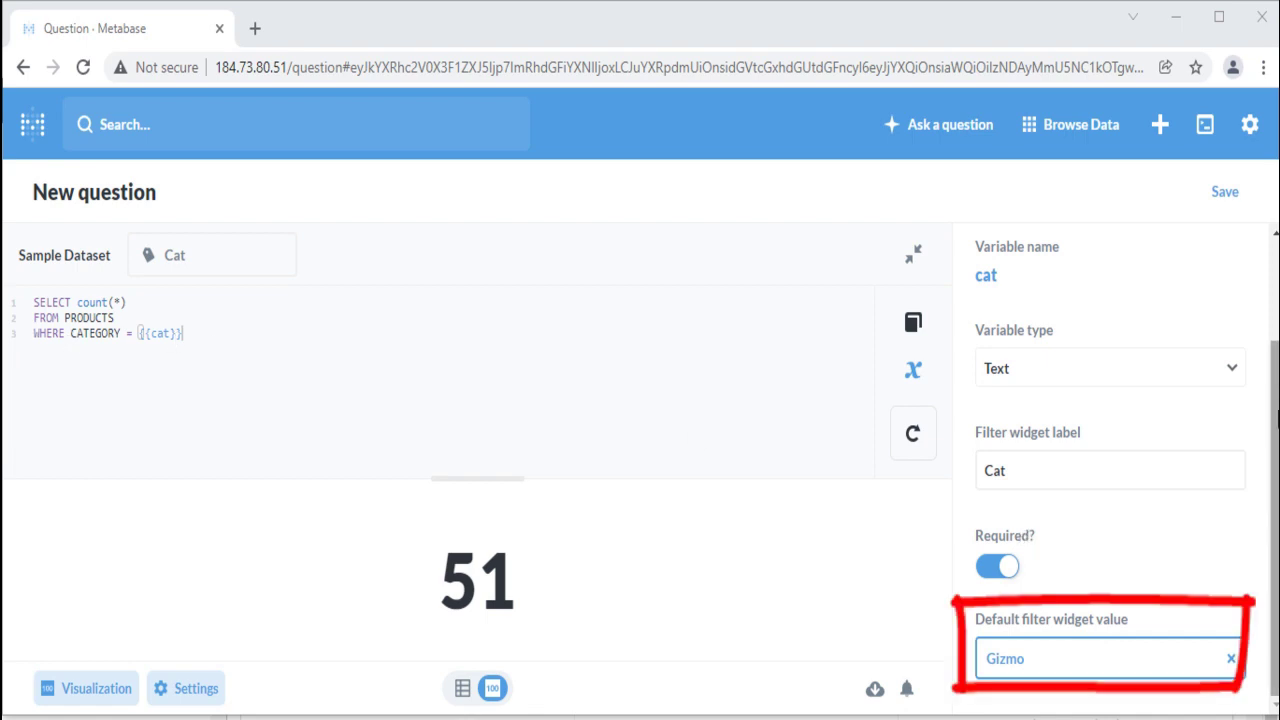
Step: Run the count for Gadget to get 53, compared with the Gizmo default of 51
key("ctrl+a")
left_click(915, 436)
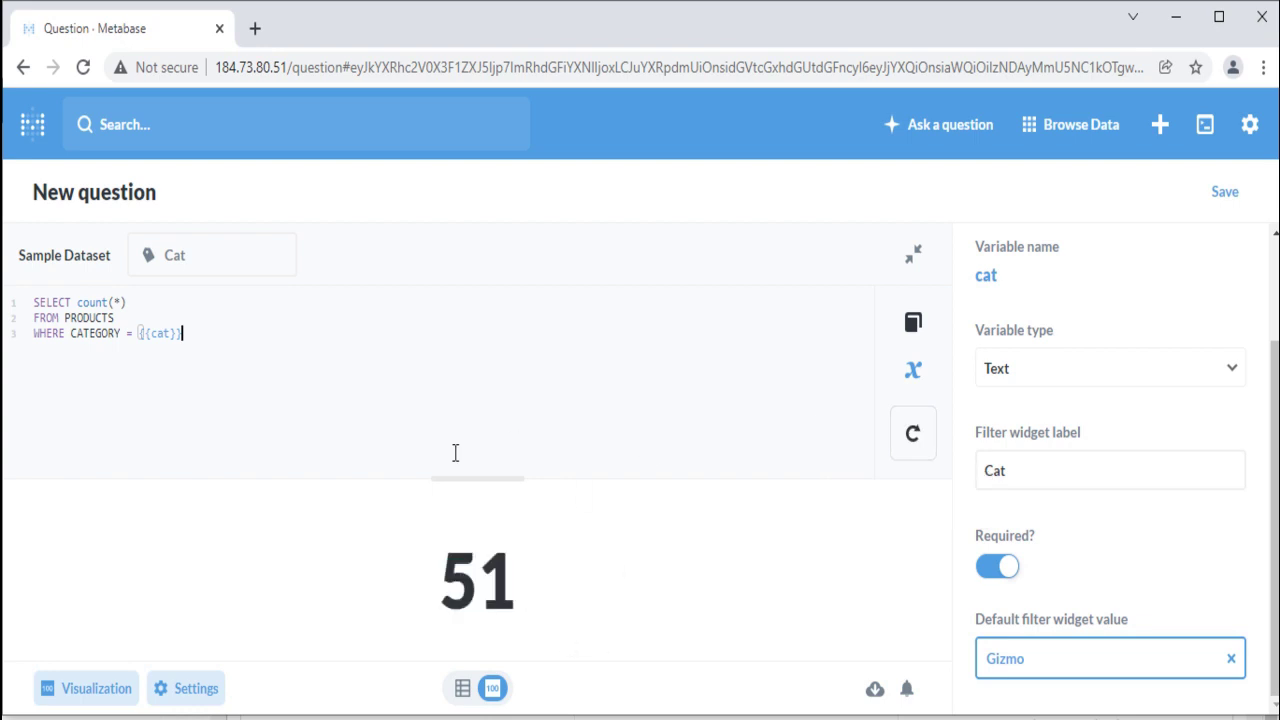
left_click(913, 436)
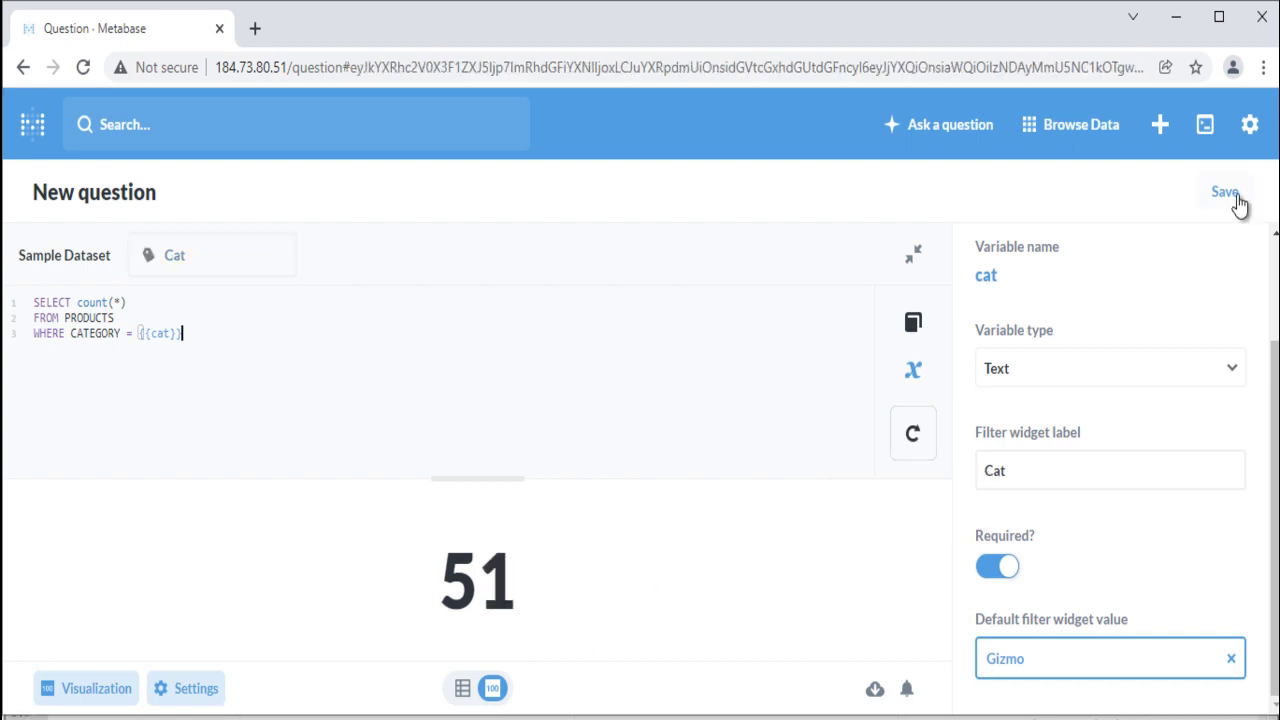
Step: Make Cat required with default Gizmo, run for 51, and save as 'count of cats by category'
left_click(1226, 192)
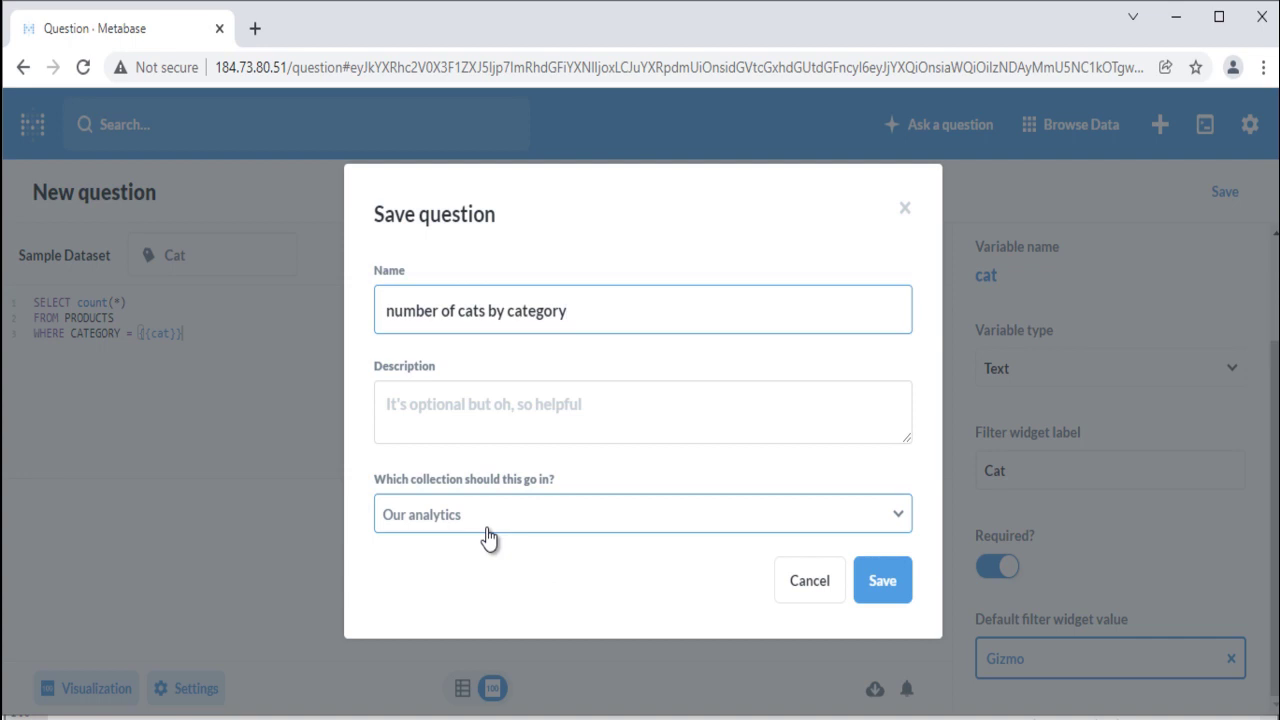
left_click(887, 592)
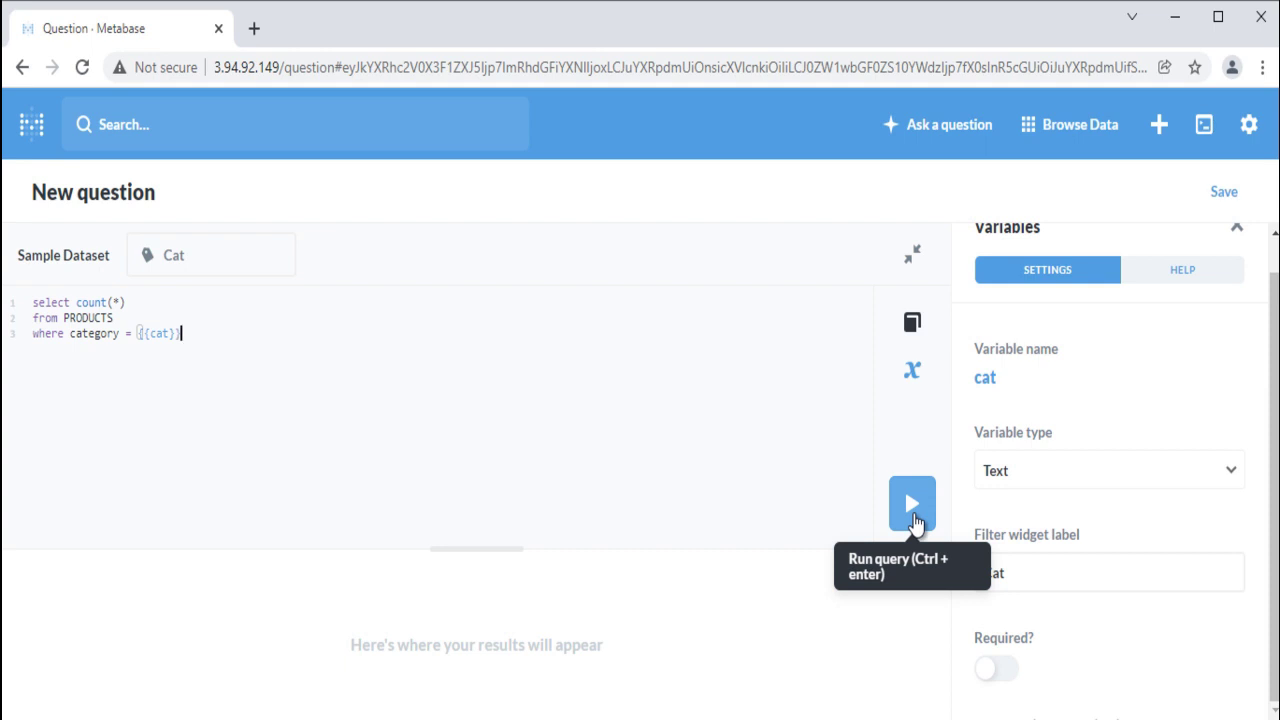
left_click(1005, 669)
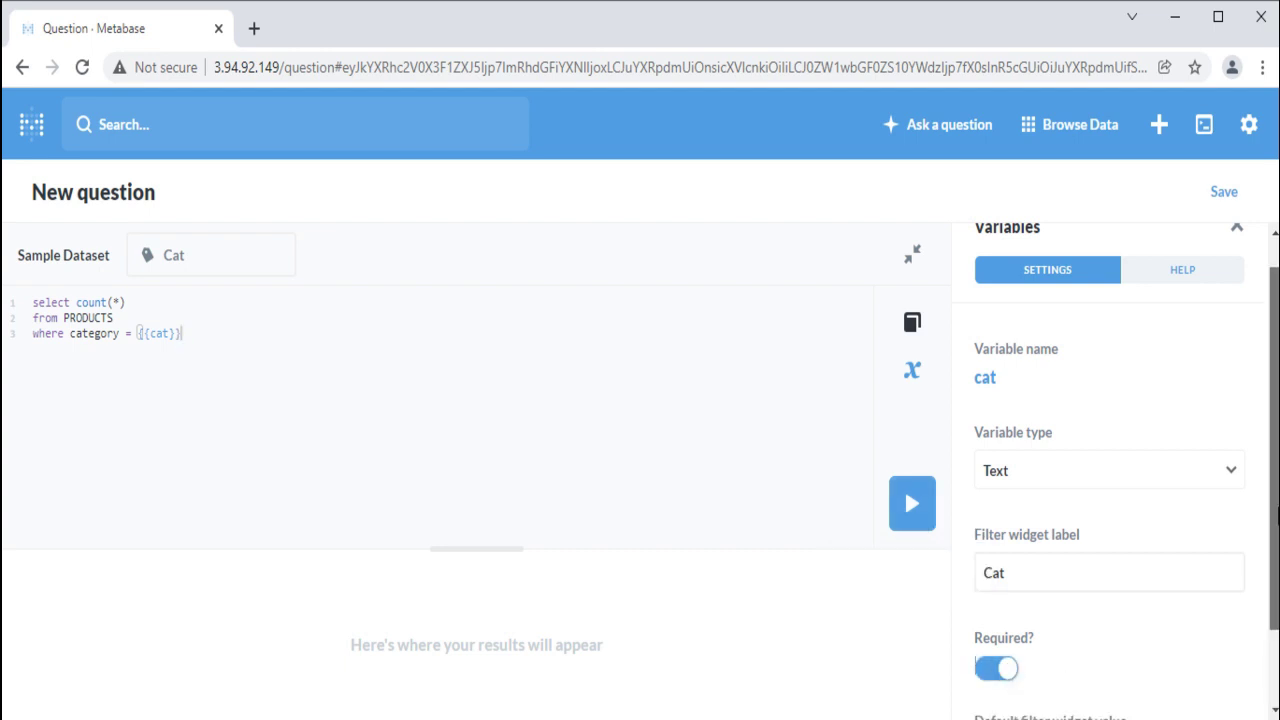
scroll(1190, 678, "down", 1)
left_click(1076, 668)
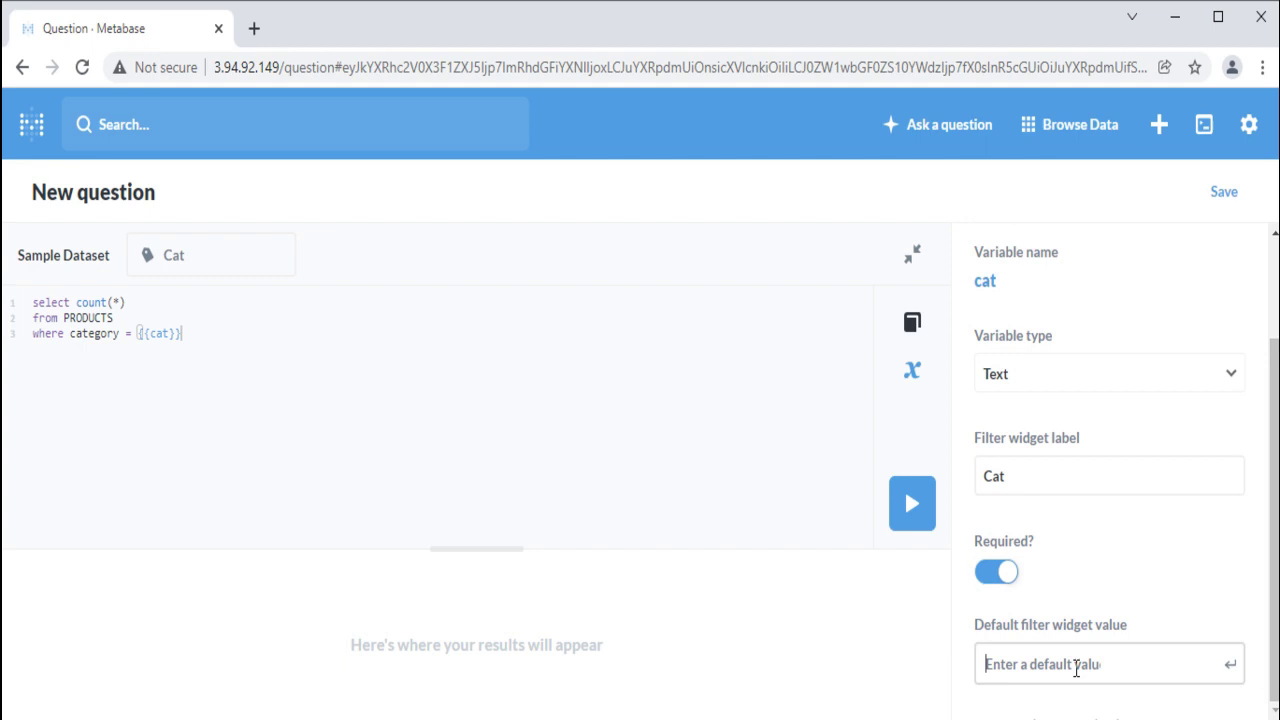
type("Gizmo")
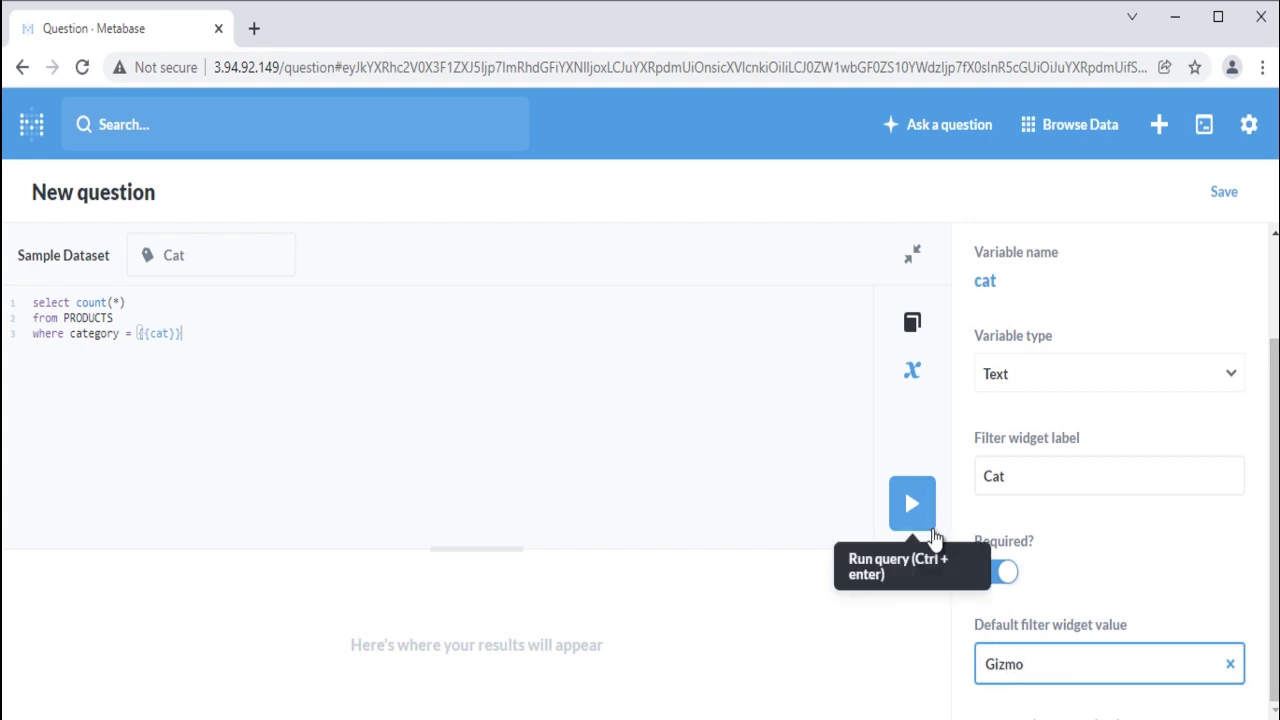
left_click(912, 505)
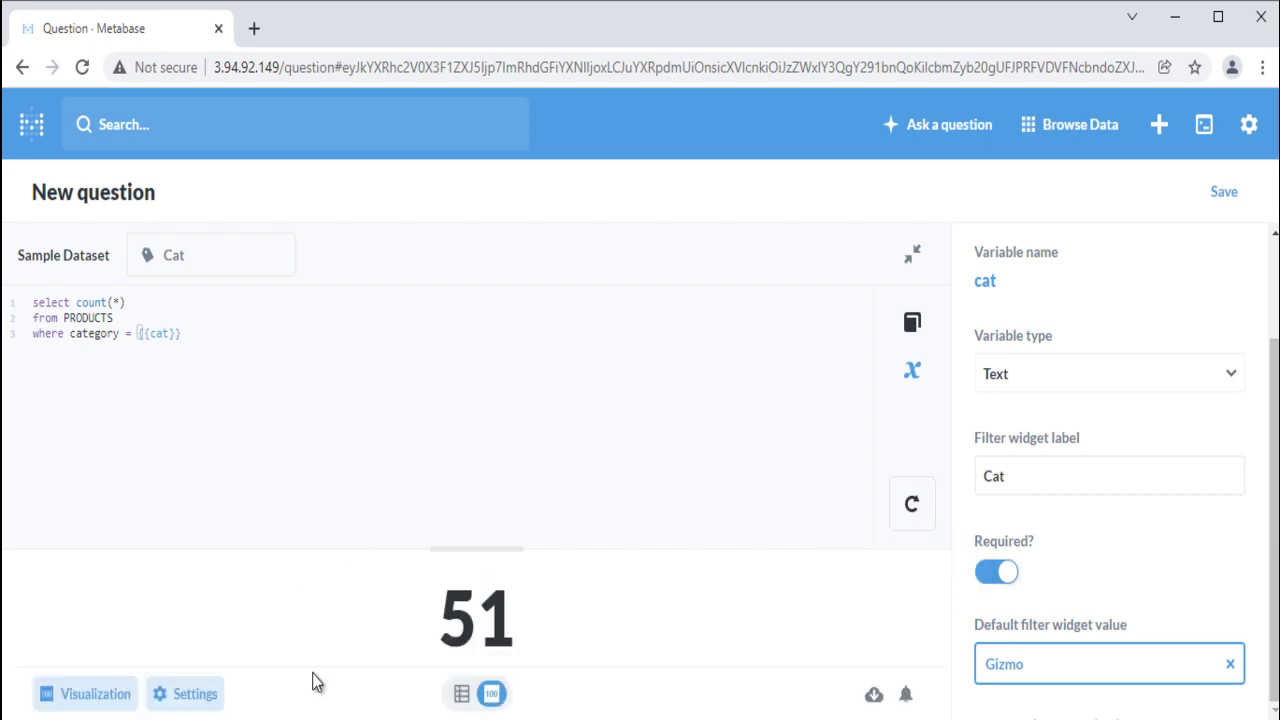
left_click(1228, 196)
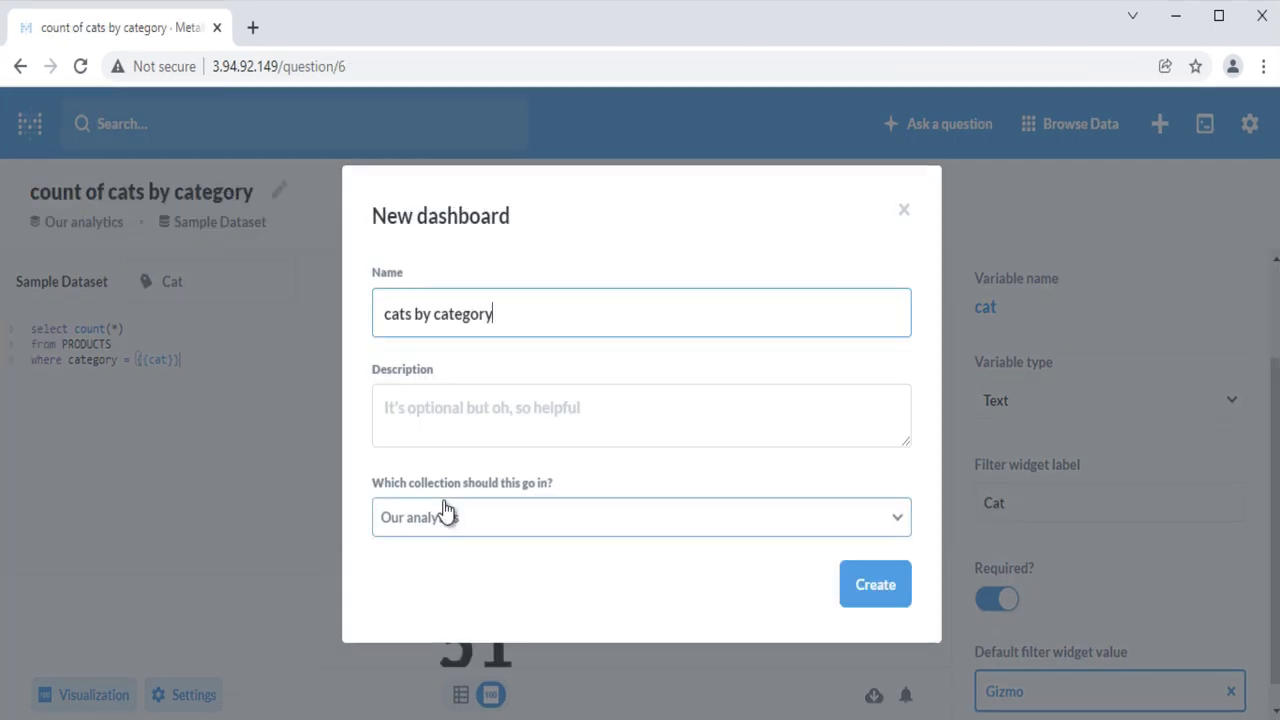
Step: Create the 'cats by category' dashboard with a Category filter linked to Cat, and save it
left_click(882, 585)
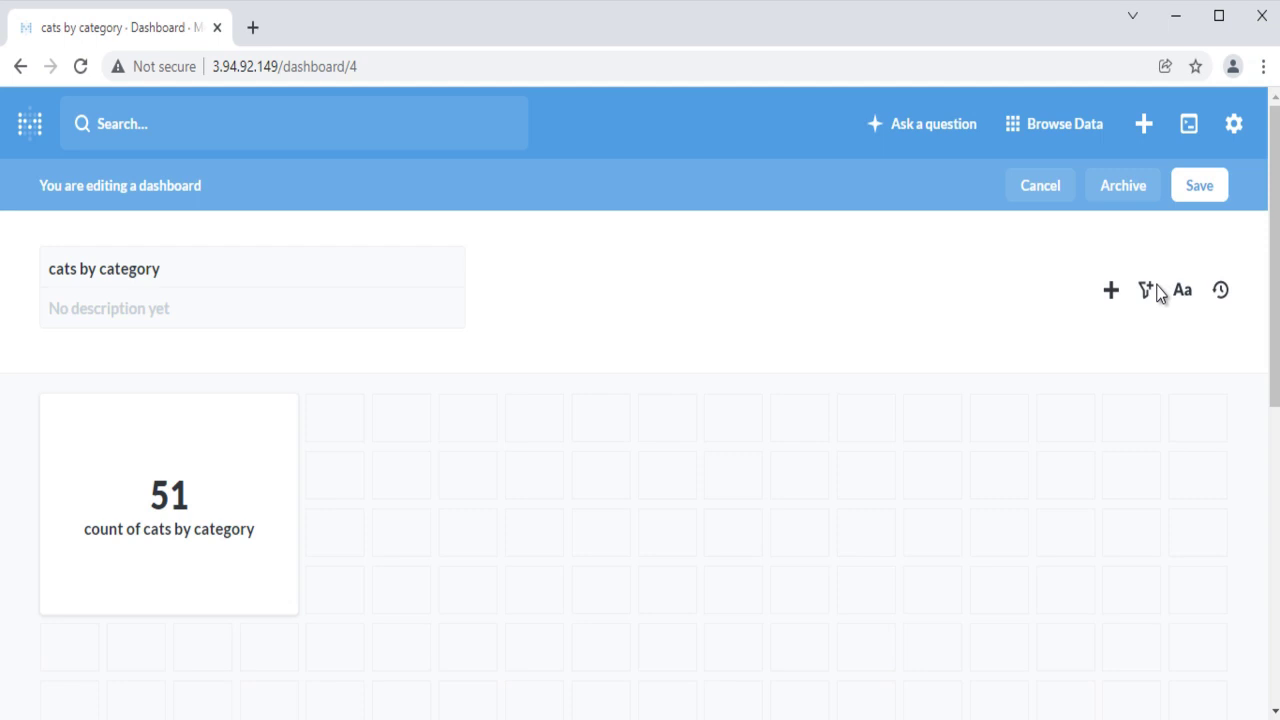
left_click(1147, 291)
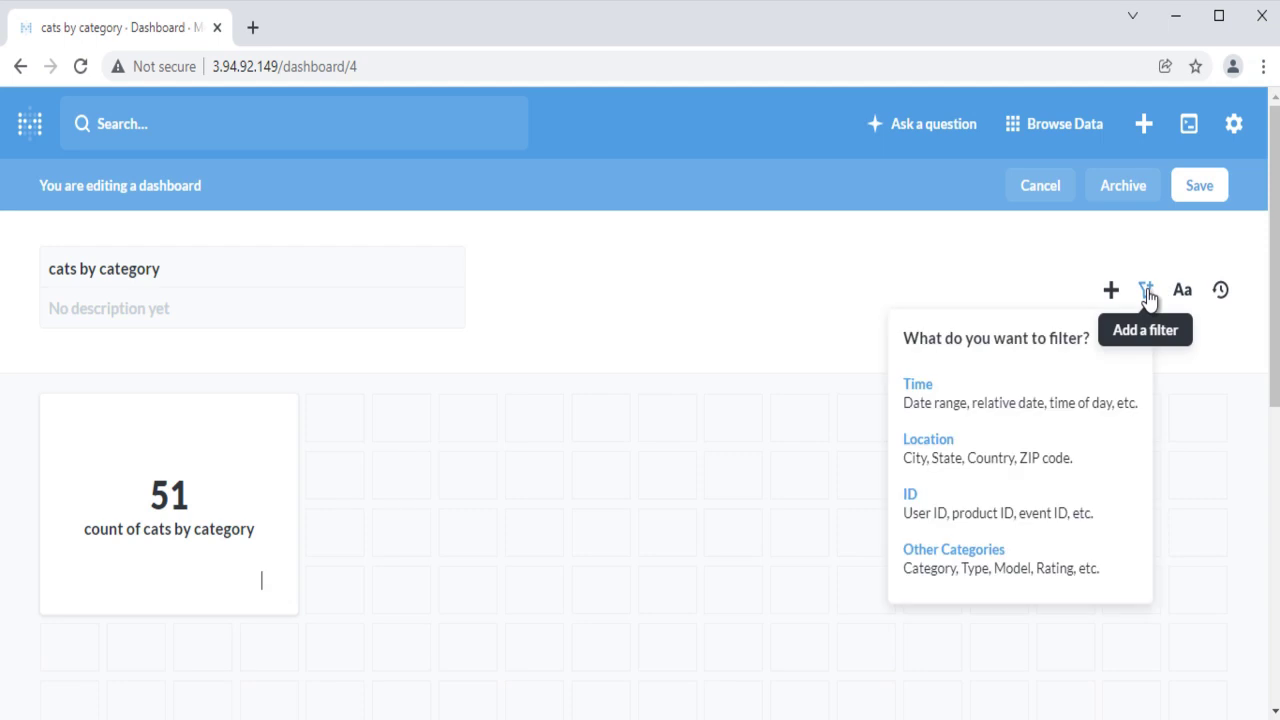
left_click(947, 580)
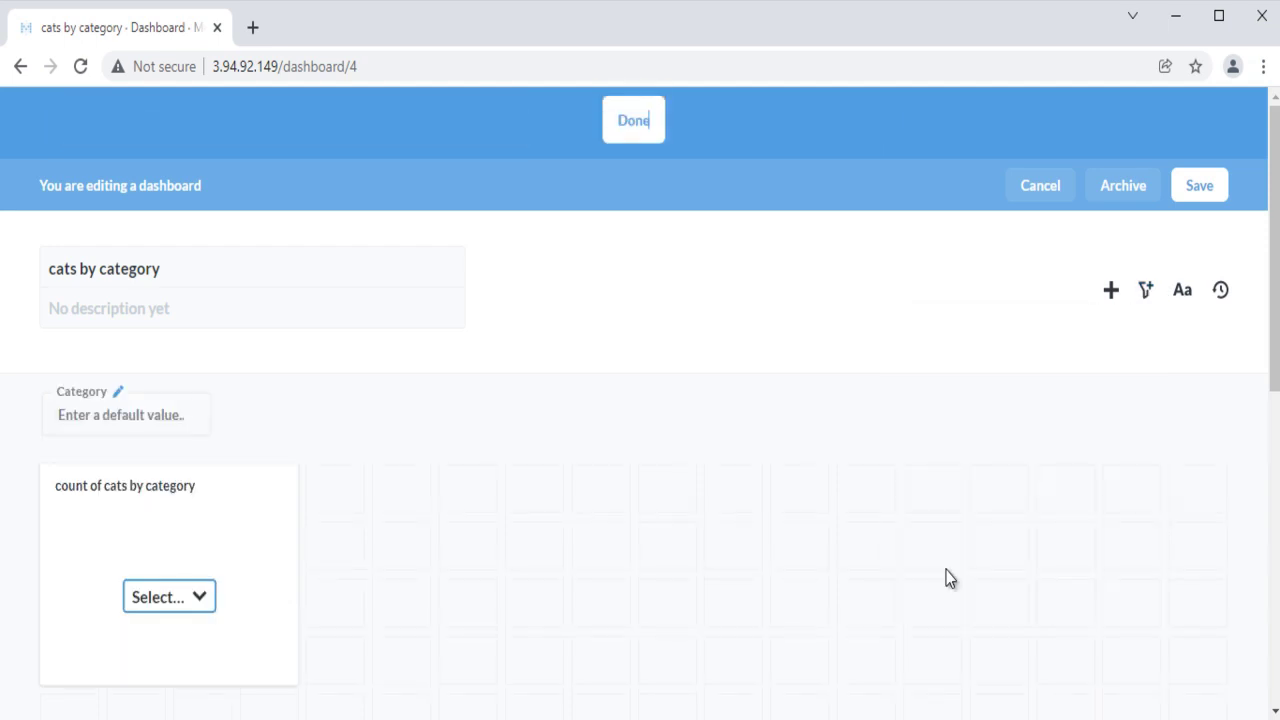
left_click(203, 598)
left_click(173, 652)
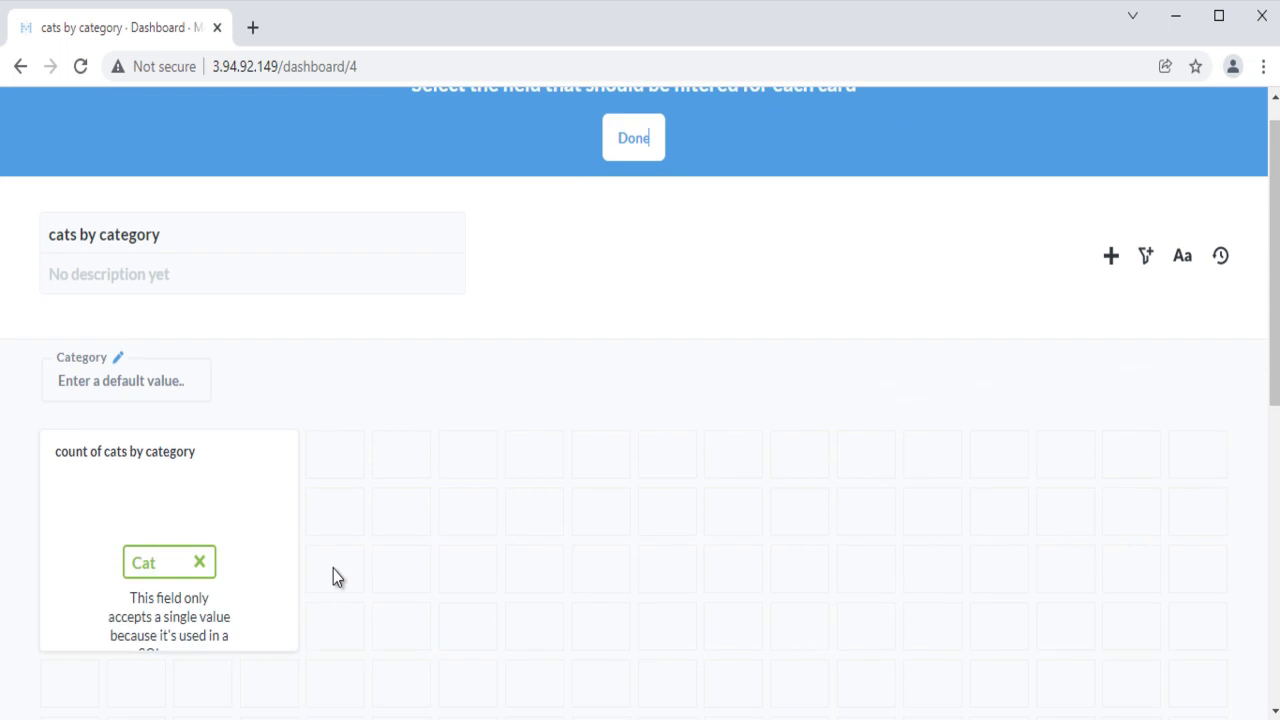
left_click(634, 150)
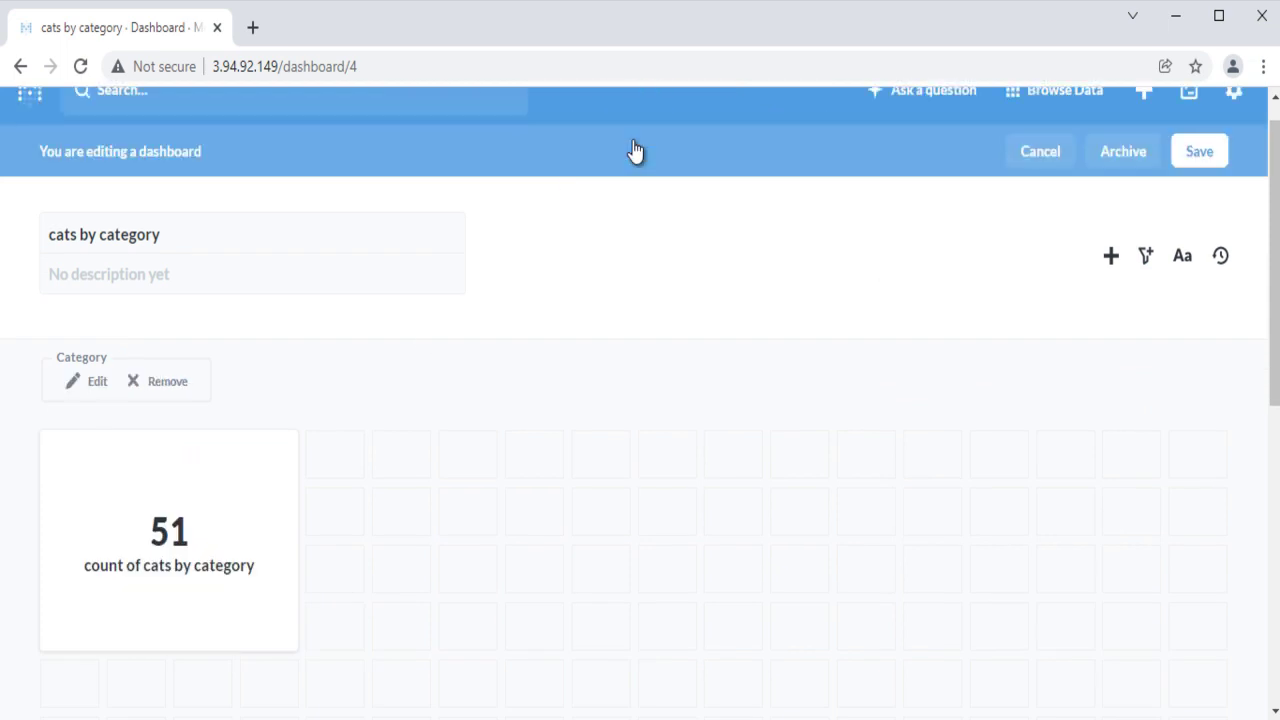
left_click(1210, 163)
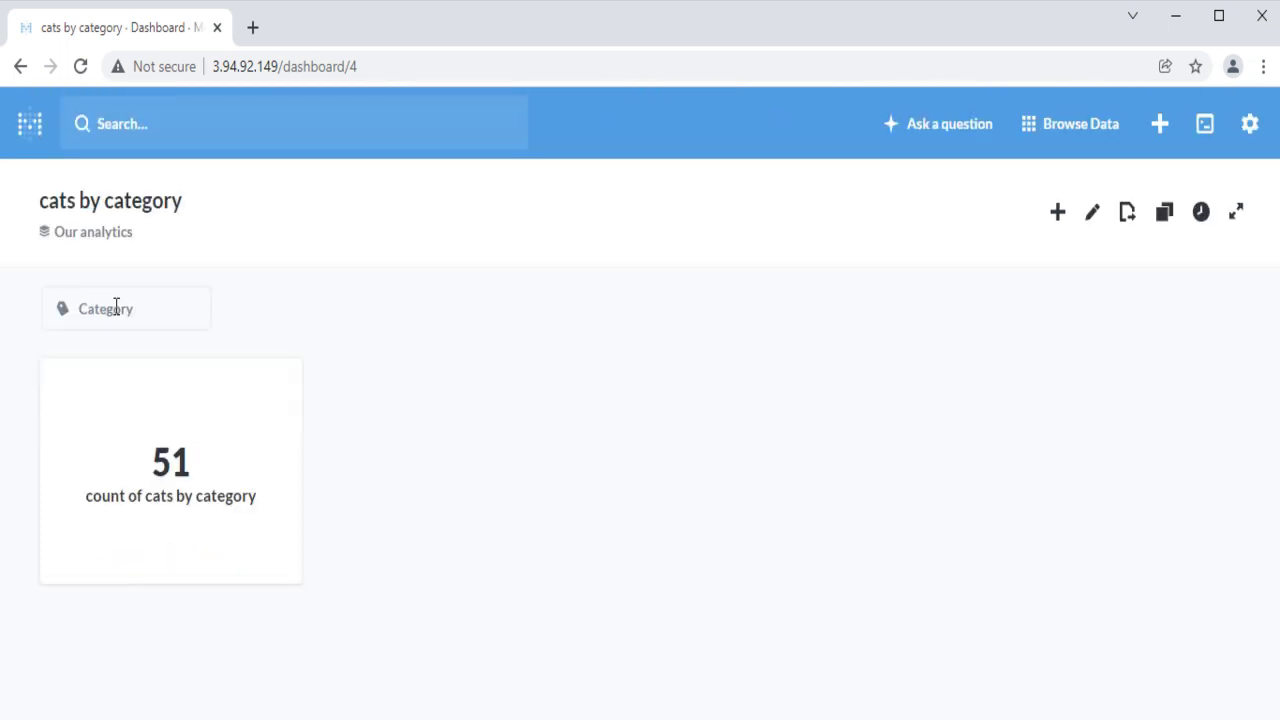
Step: Filter the dashboard by Widget, showing a count of 54
left_click(116, 307)
type("Widget")
key("Return")
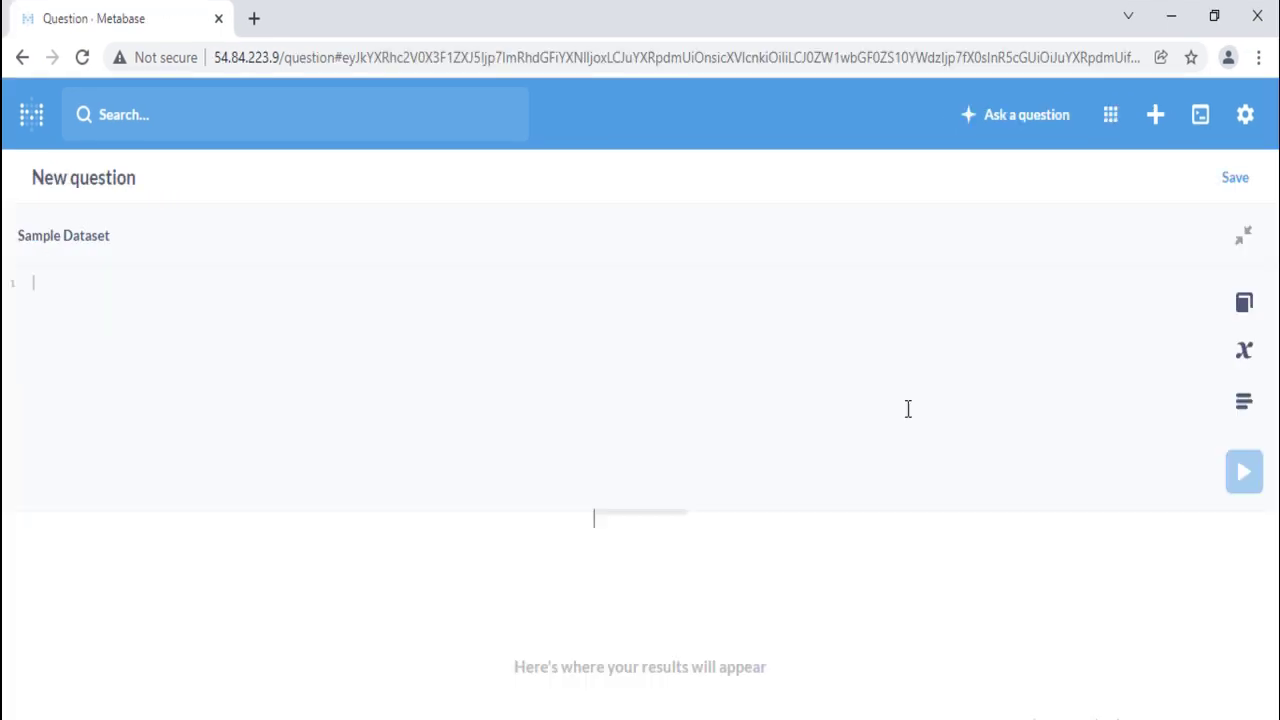
Step: Confirm All Users can edit native queries in Admin Permissions, then paste the orders–products LEFT JOIN query
left_click(1244, 404)
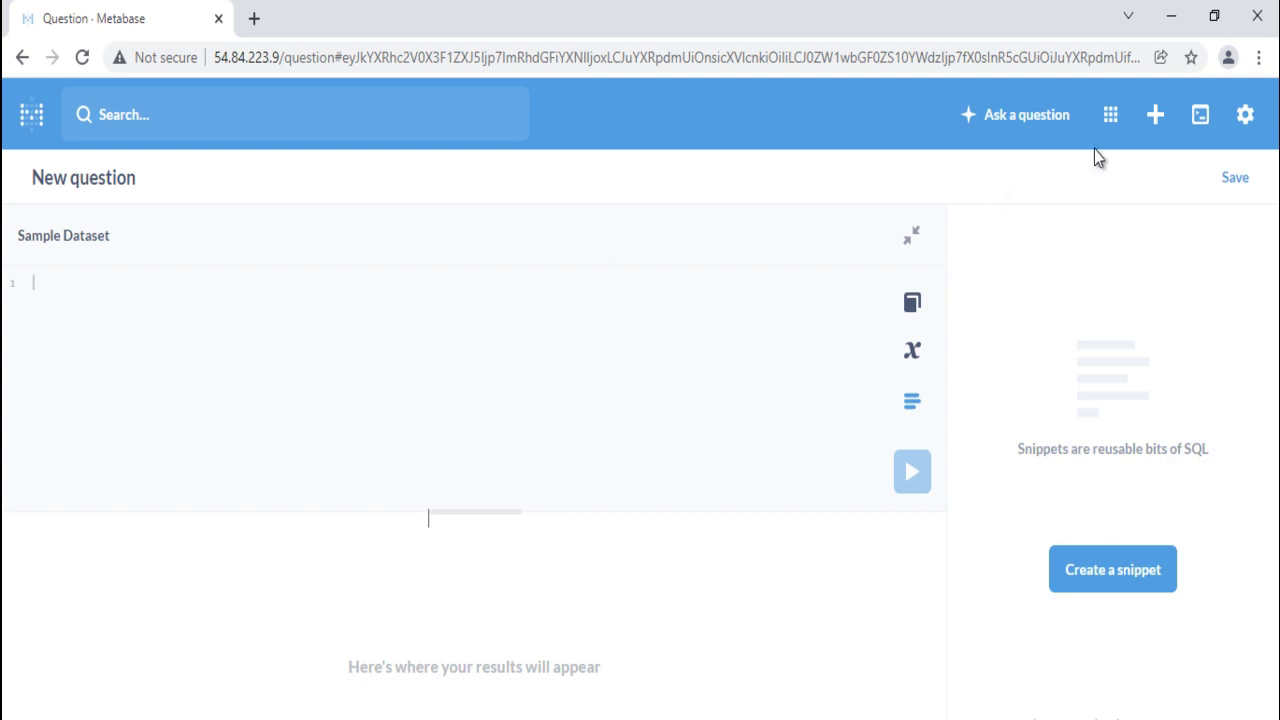
left_click(1245, 120)
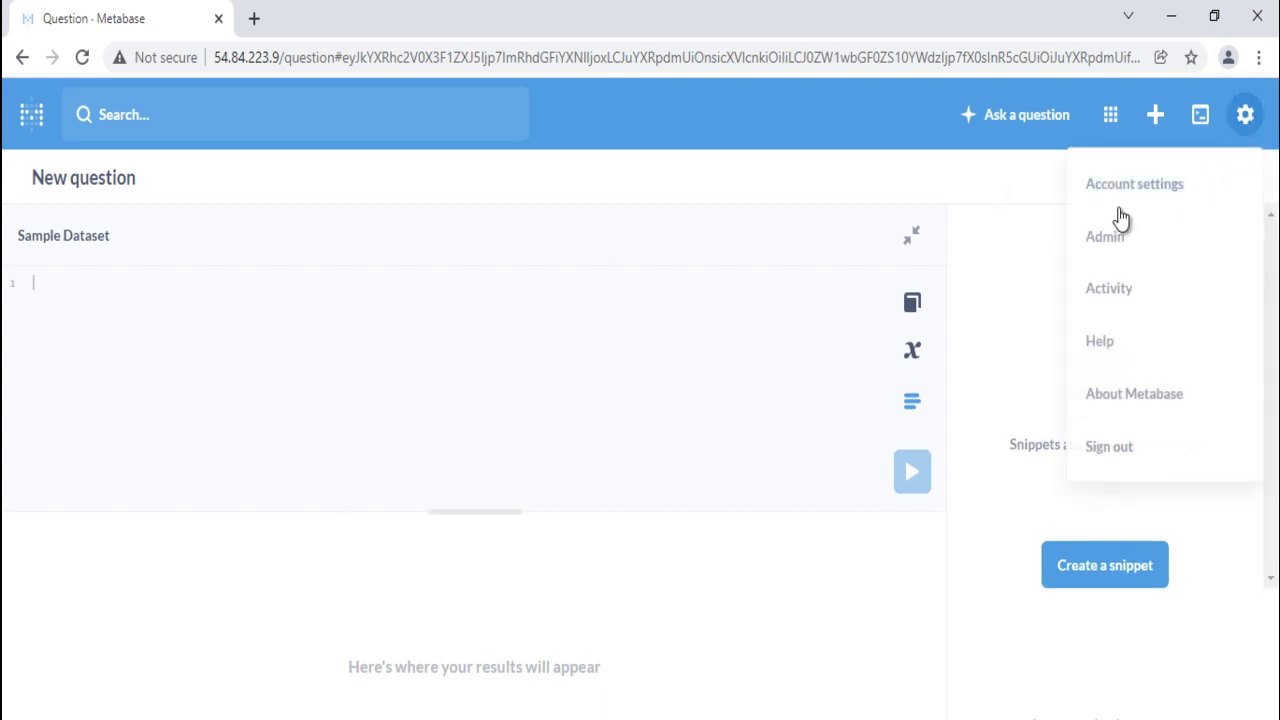
left_click(1108, 238)
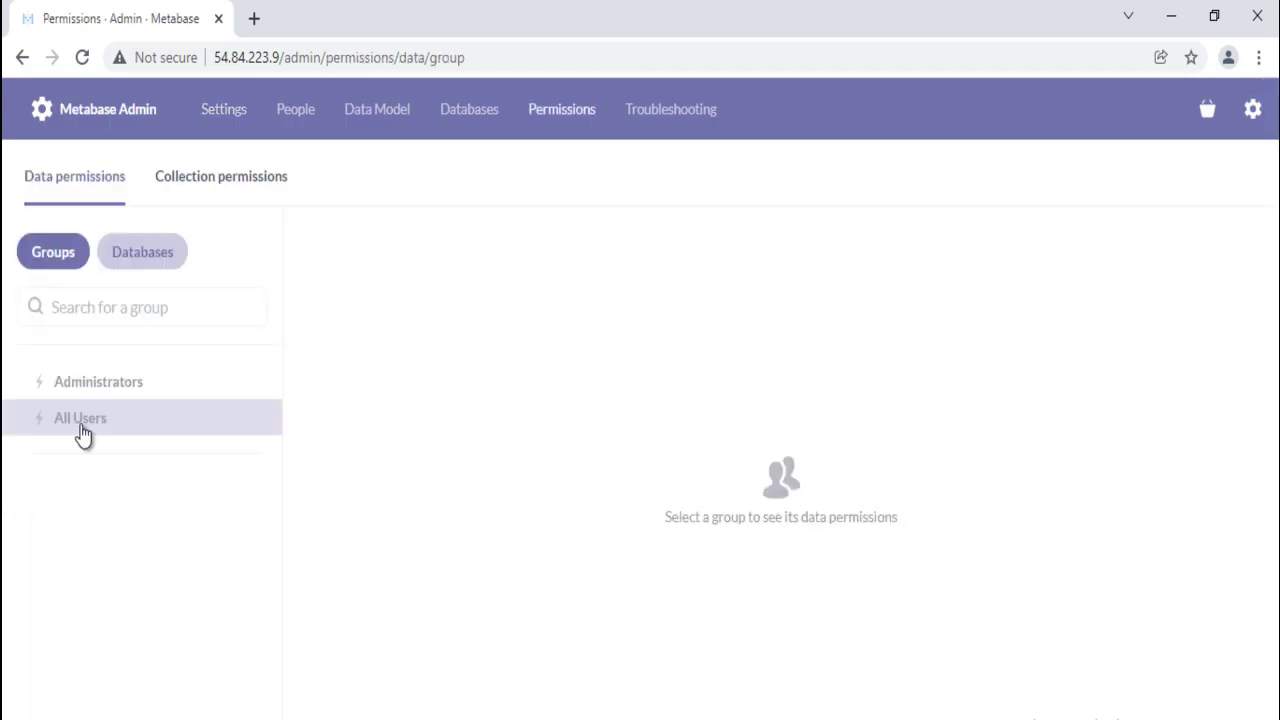
left_click(83, 430)
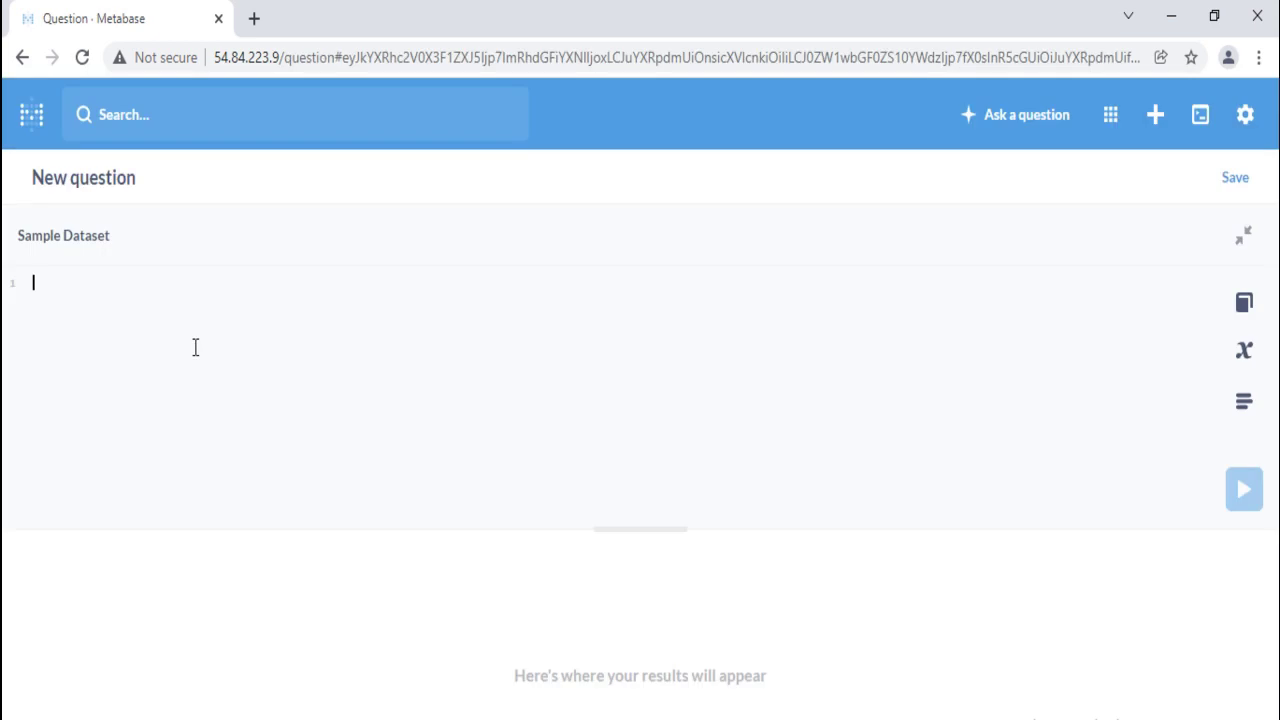
type("SELECT * FROM orders AS o LEFT JOIN products AS p ON o.product_id = p.id")
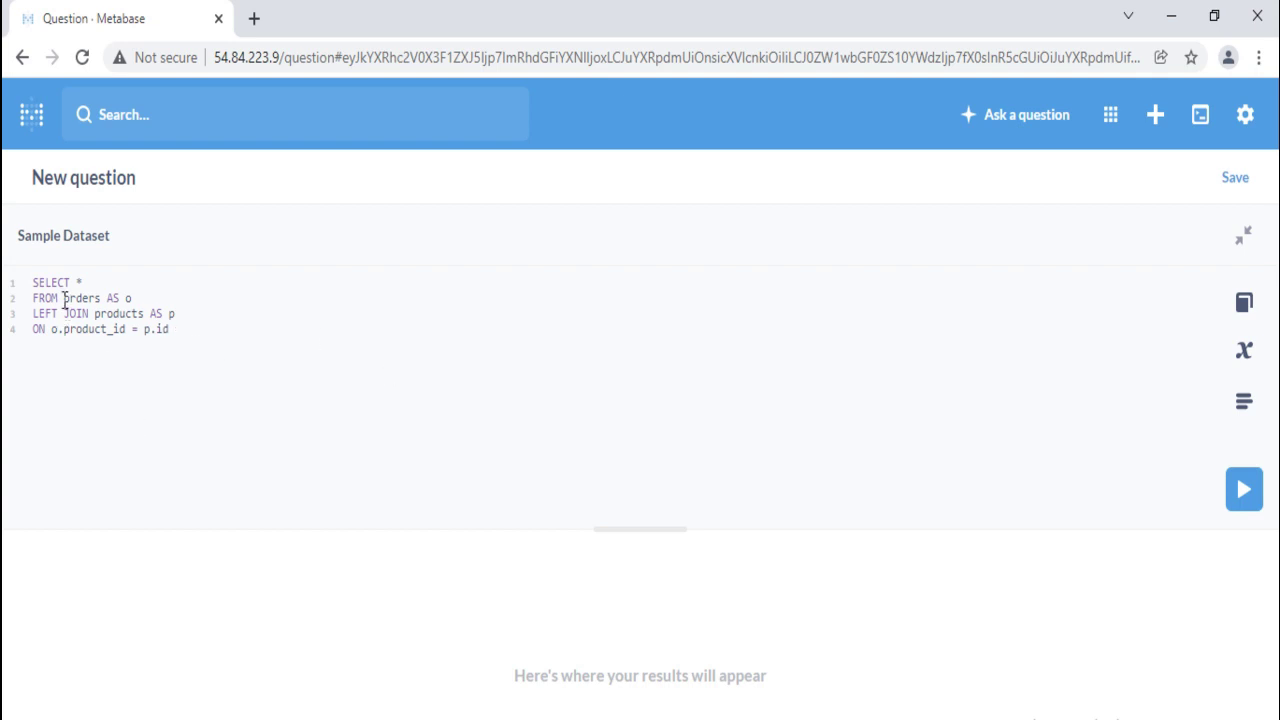
Step: Select the join portion of the query and start saving it as a snippet, then dismiss the form
left_click_drag(64, 299, 188, 338)
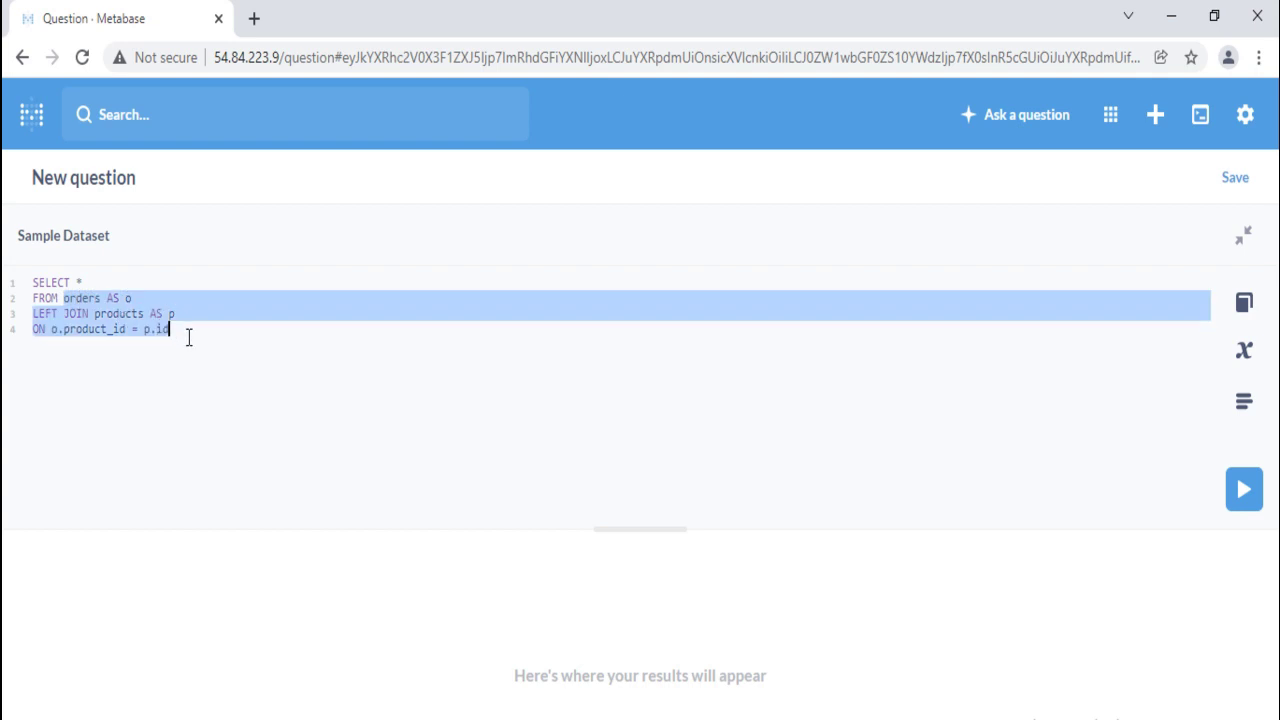
right_click(131, 322)
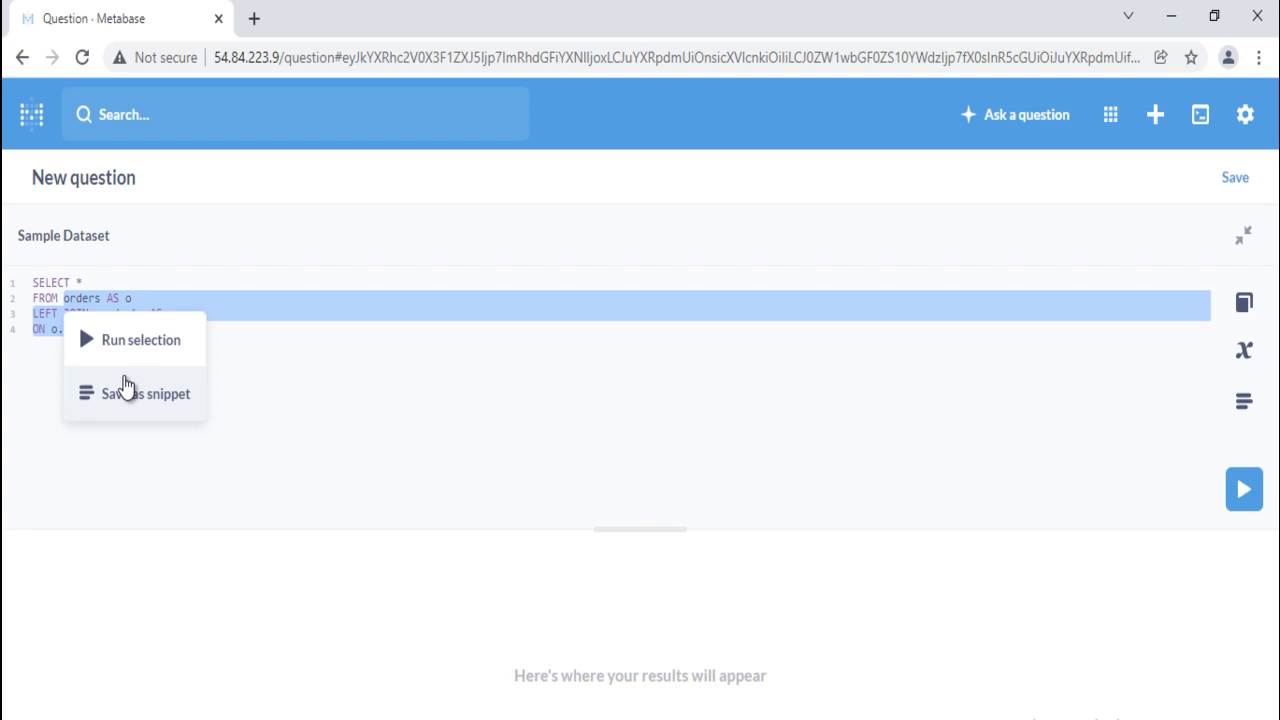
left_click(131, 398)
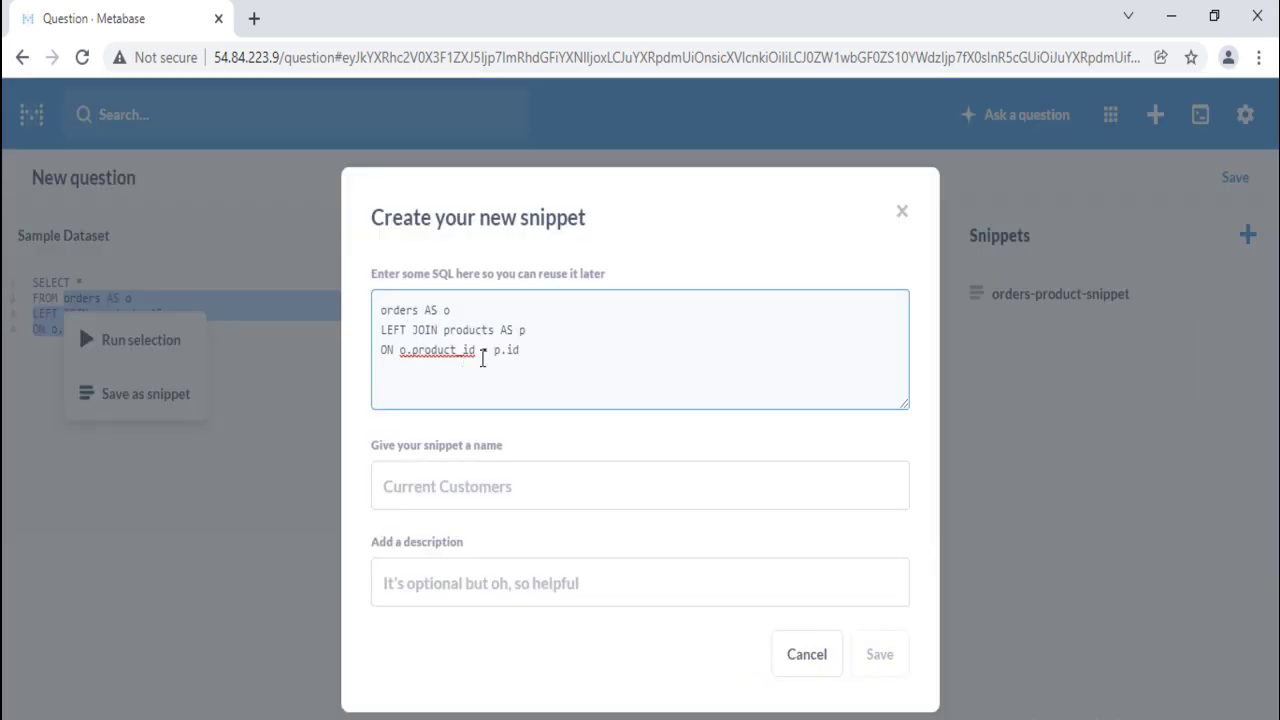
key("Escape")
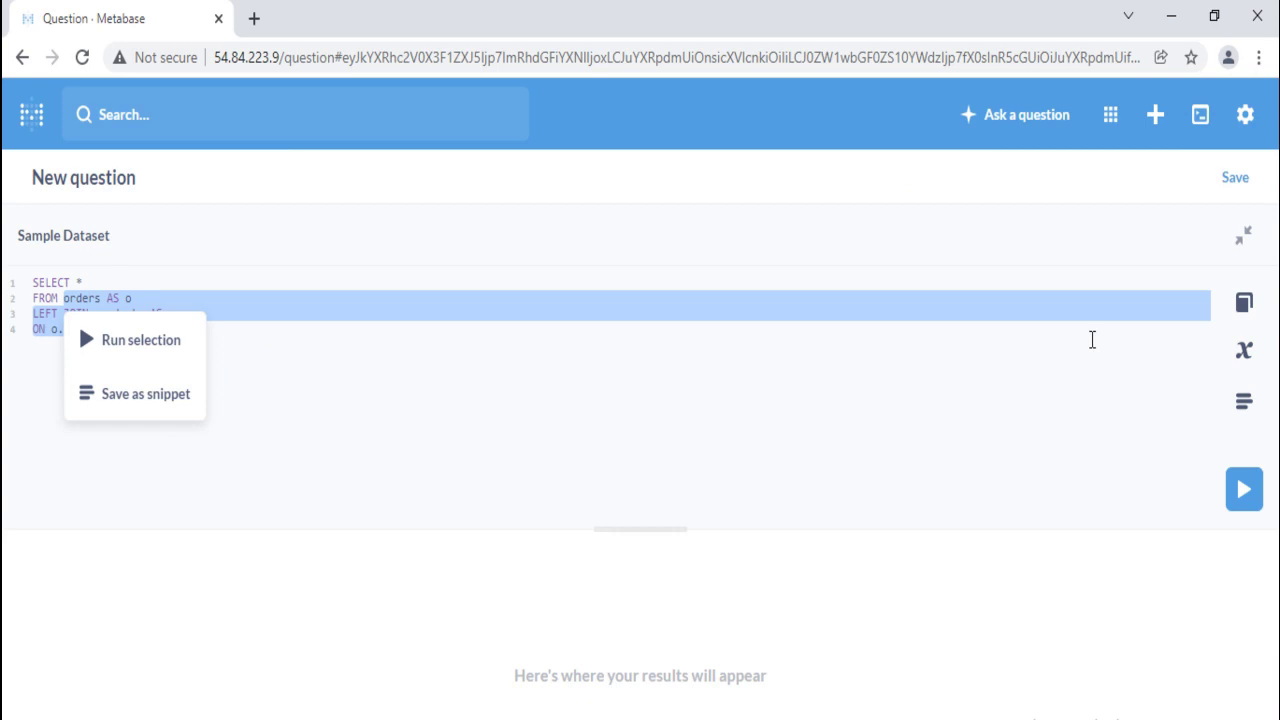
Step: Save the selected join SQL as the snippet orders-products-left-join from the Snippets panel
left_click(1242, 404)
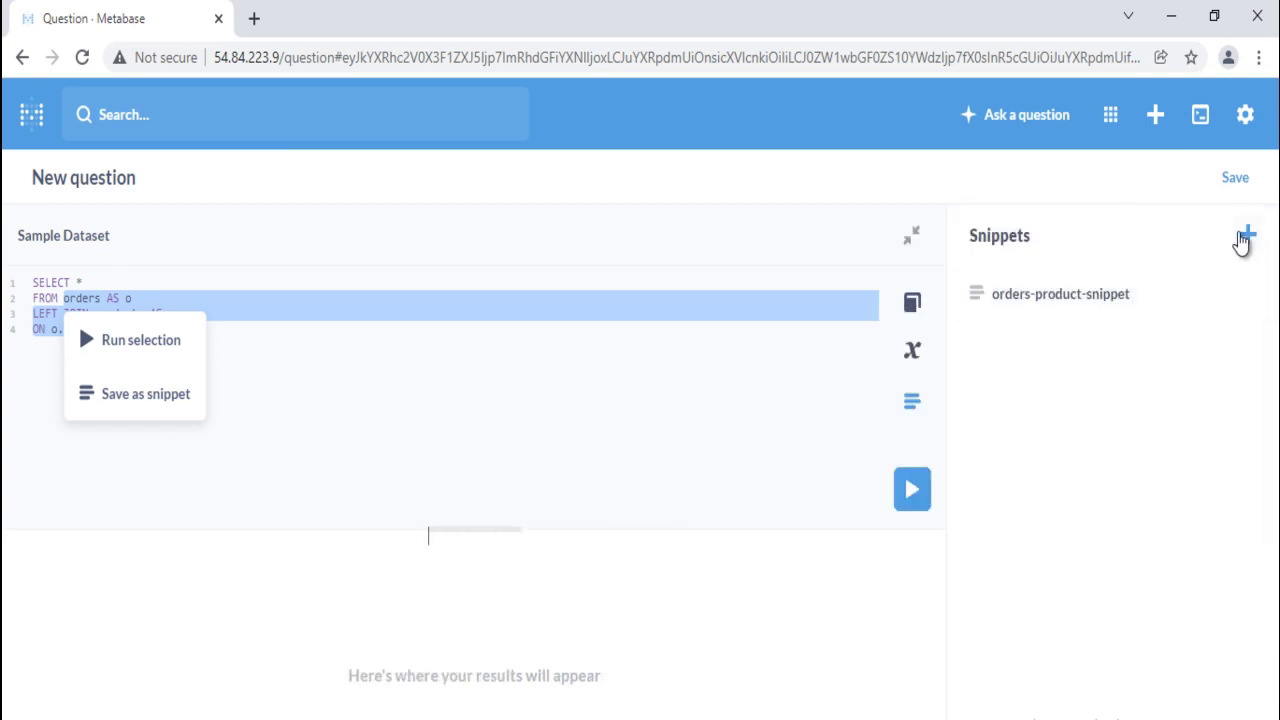
left_click(1248, 237)
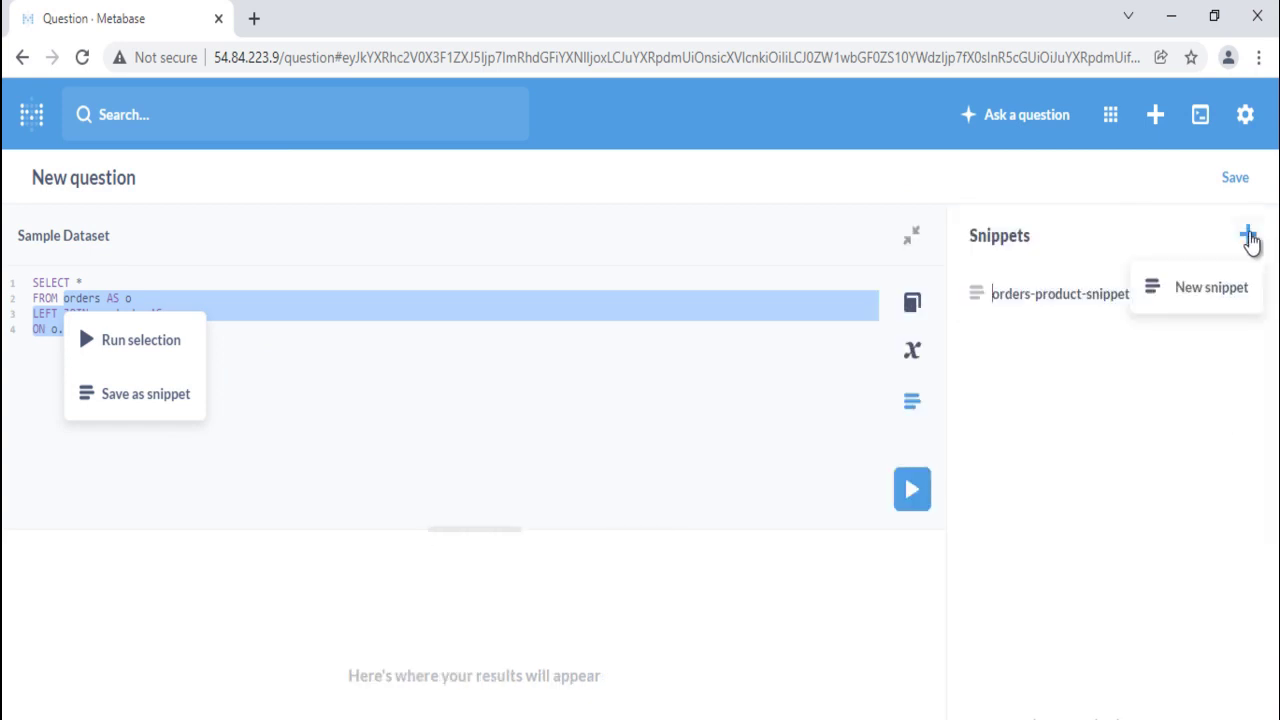
left_click(1190, 288)
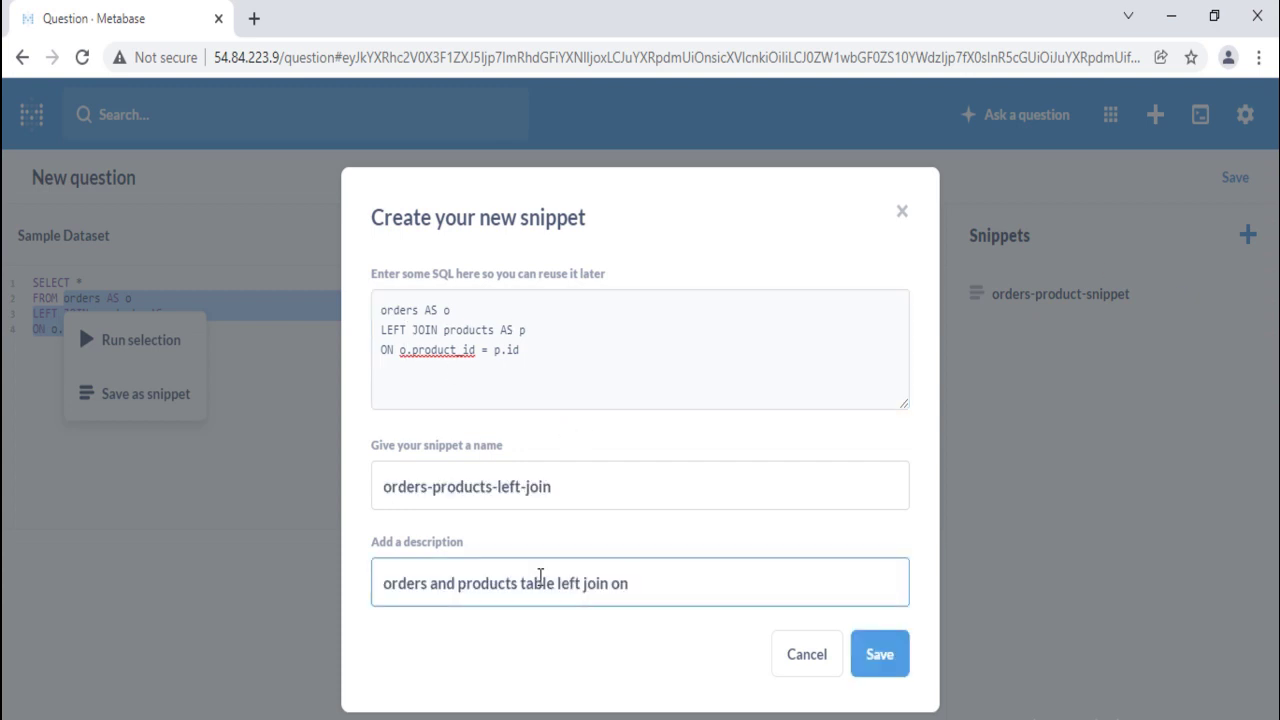
type("ID")
left_click(886, 660)
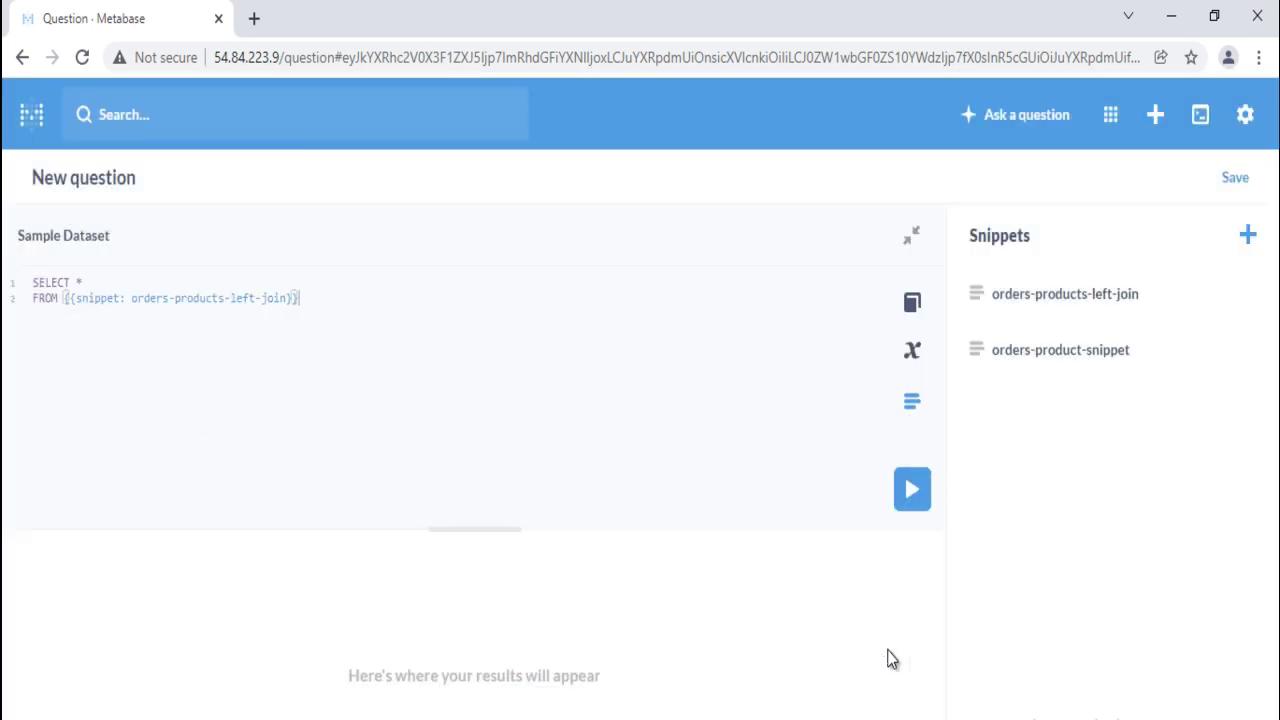
Step: Start a fresh empty SQL query and open, then cancel, a new snippet form
left_click(1200, 114)
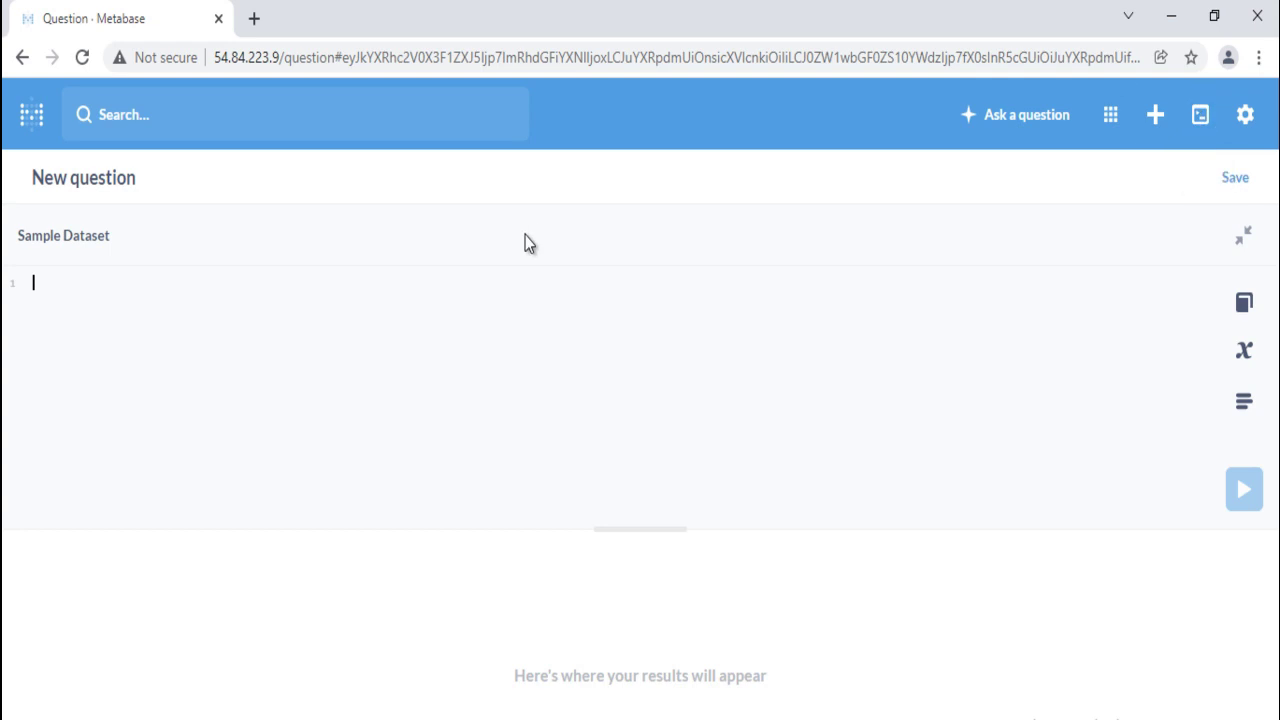
left_click(1244, 401)
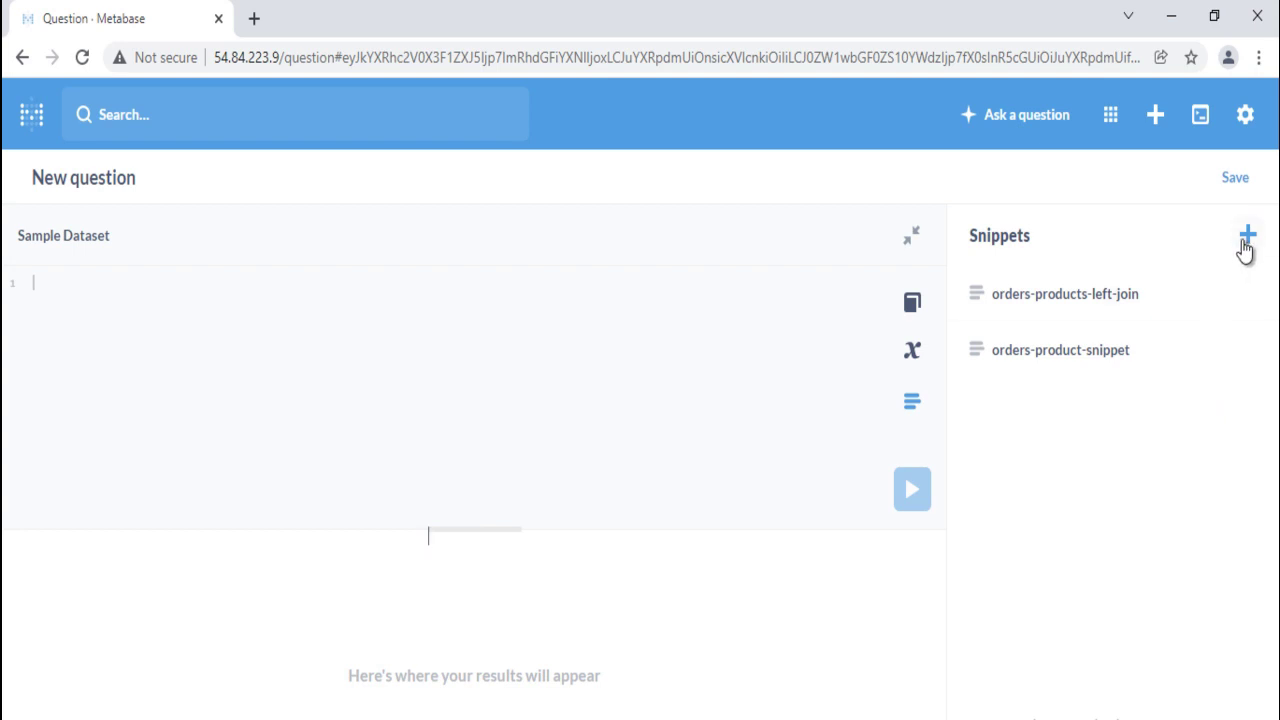
left_click(1244, 245)
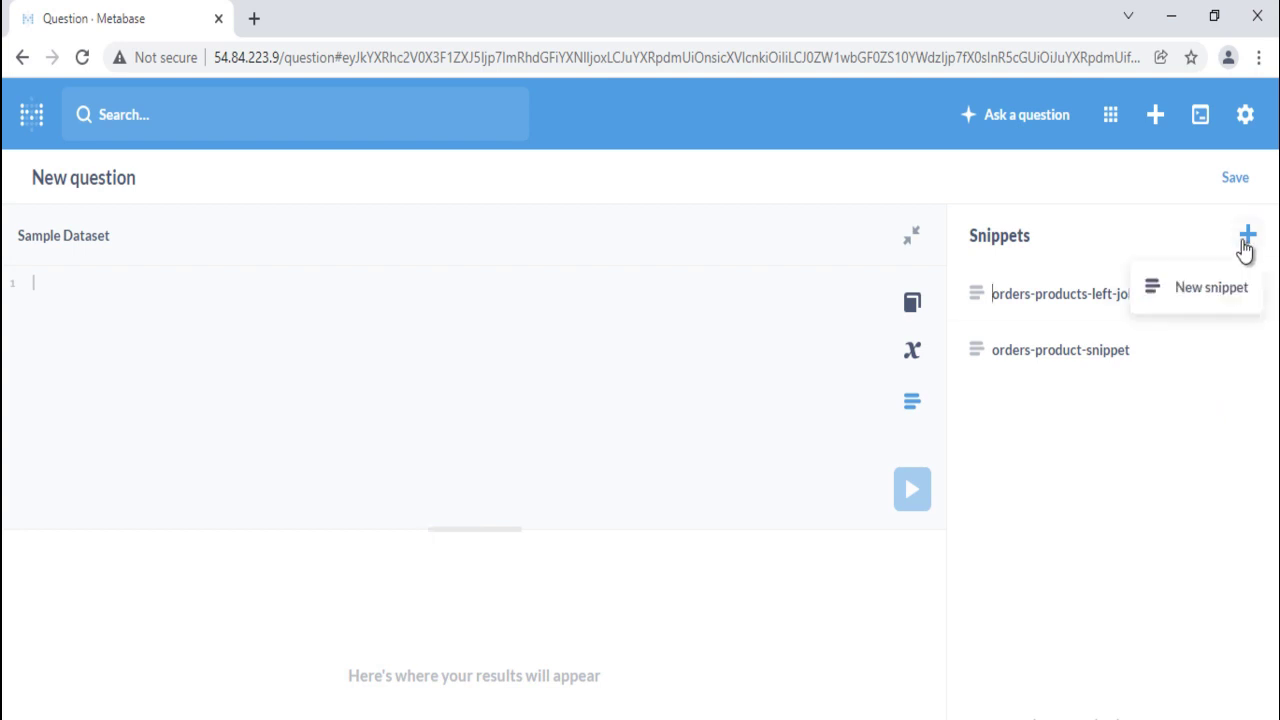
left_click(1199, 290)
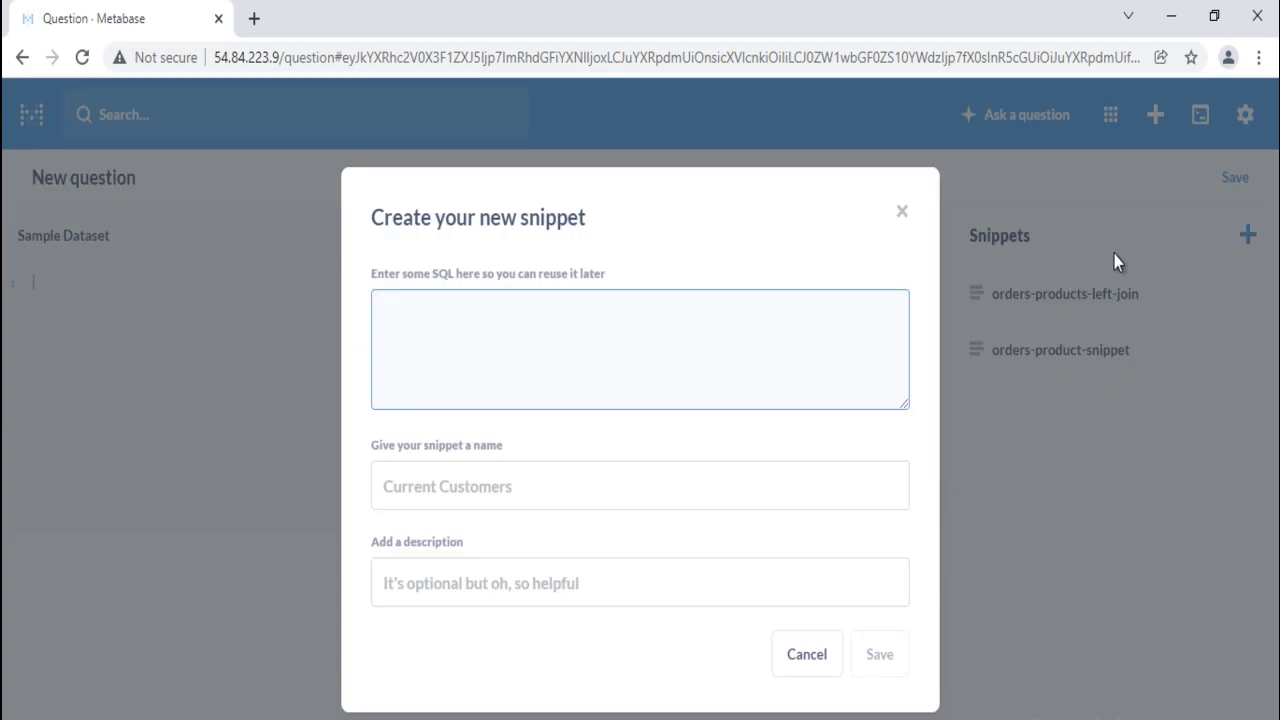
left_click(804, 655)
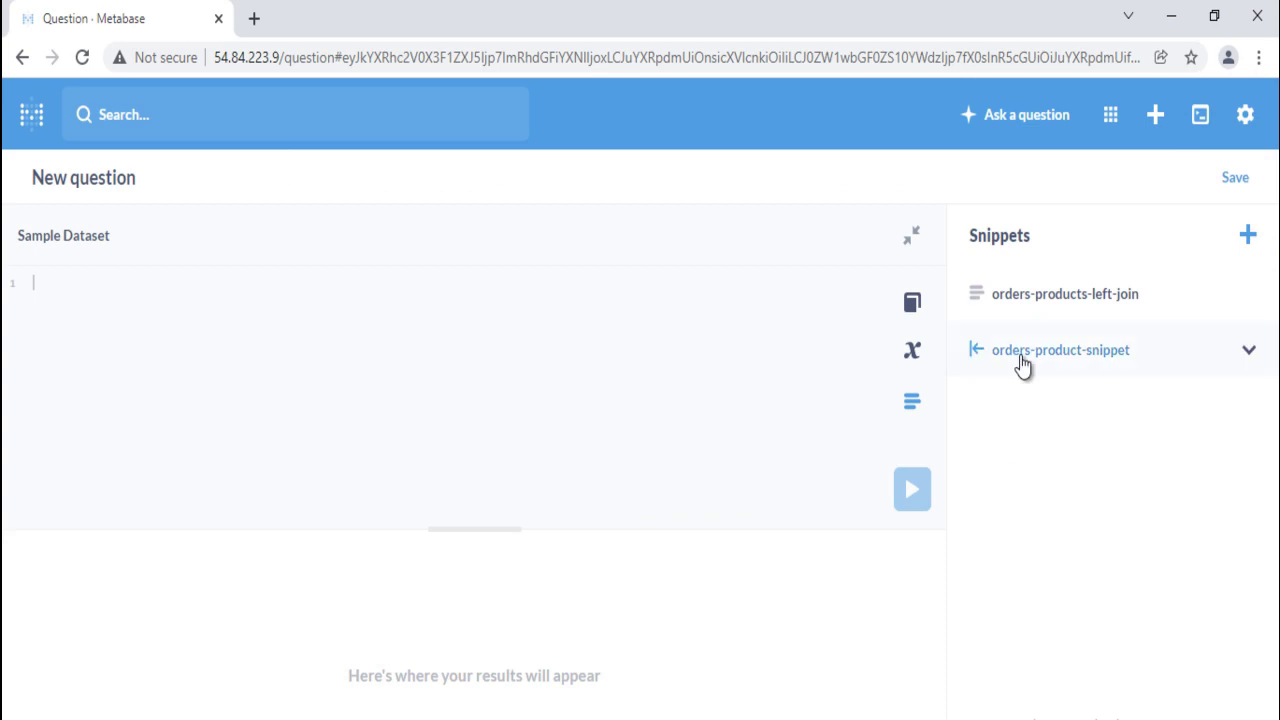
Step: Insert the orders-products-left-join snippet as the query's only content
left_click(1252, 297)
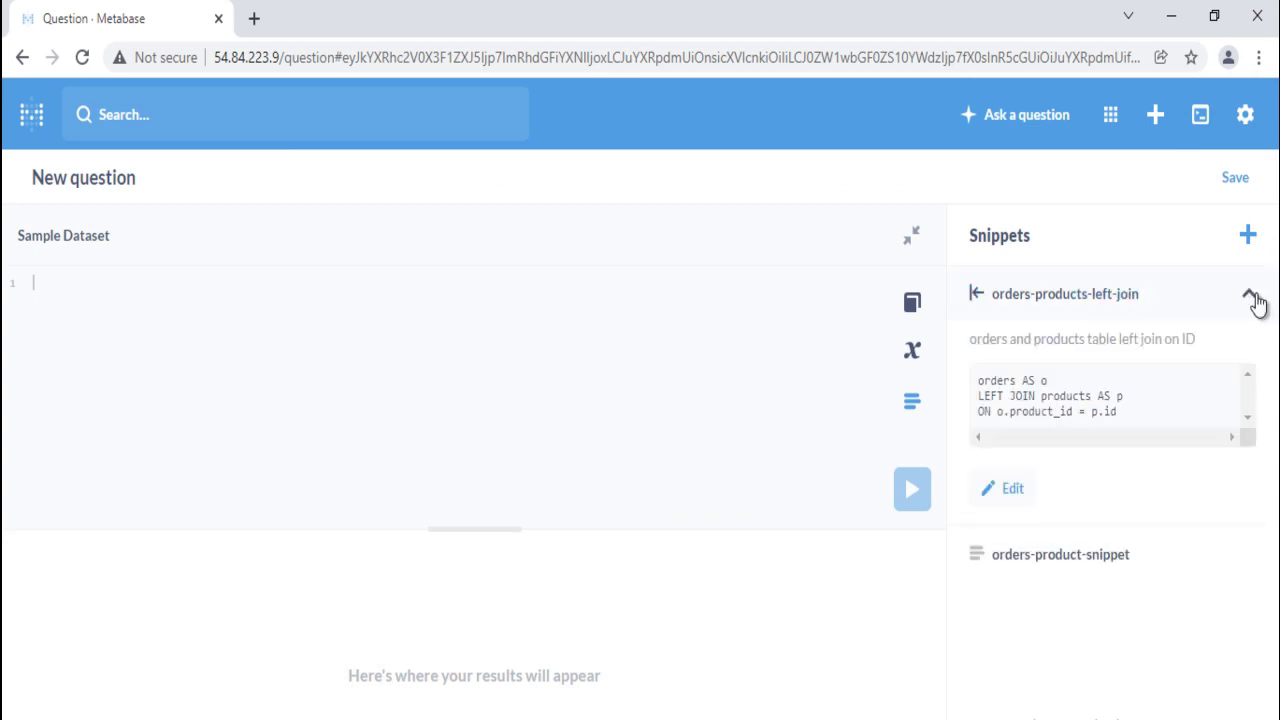
left_click(1094, 302)
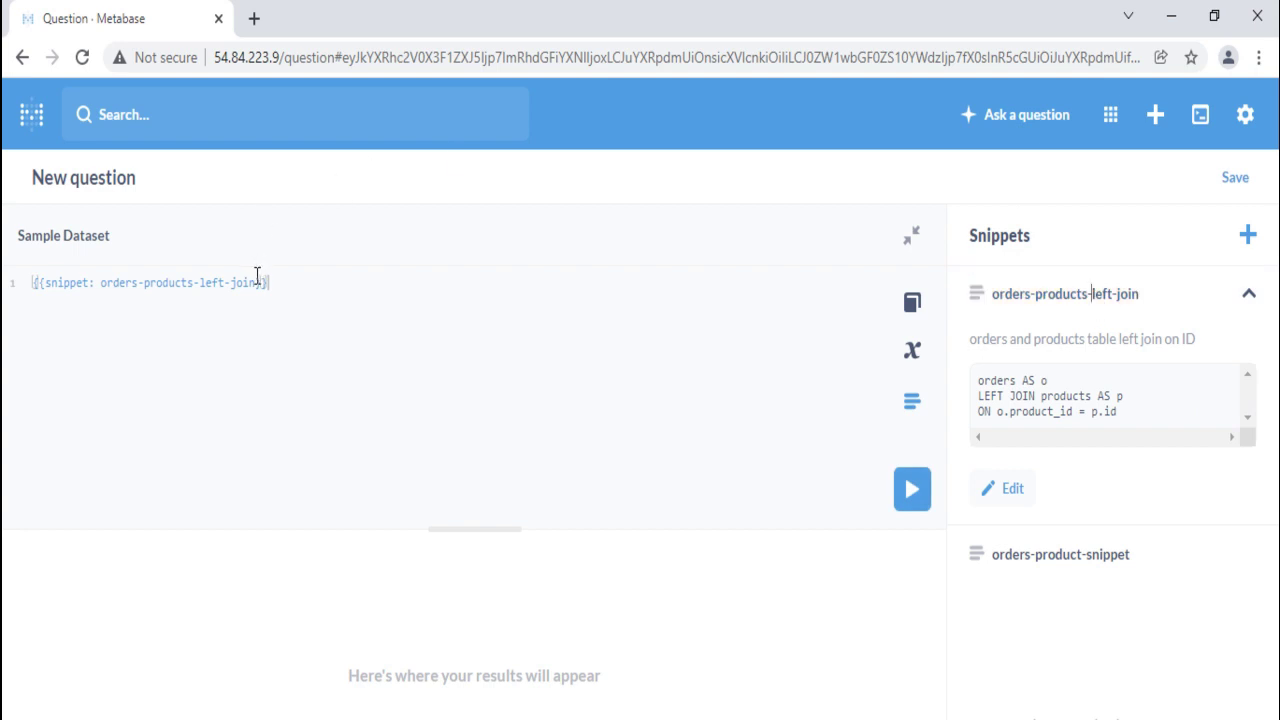
left_click(1247, 300)
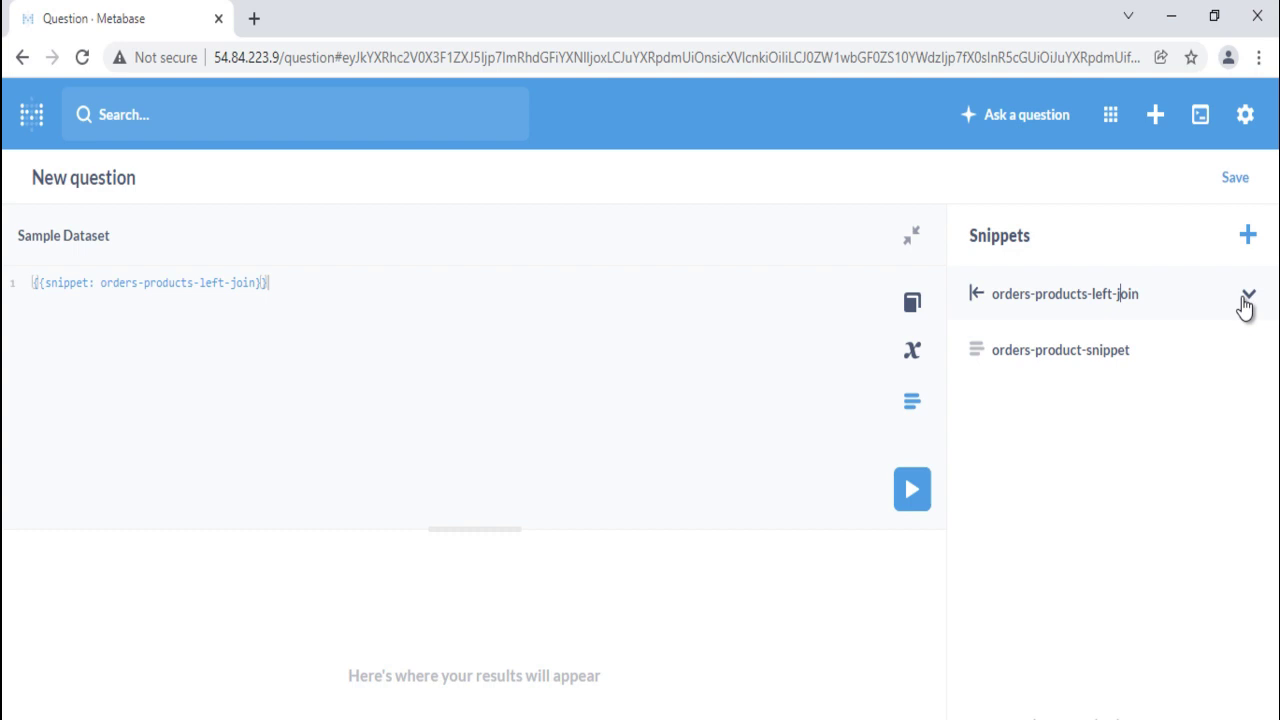
Step: Expand the orders-products-left-join snippet, view its edit form, and cancel without changes
left_click(1247, 298)
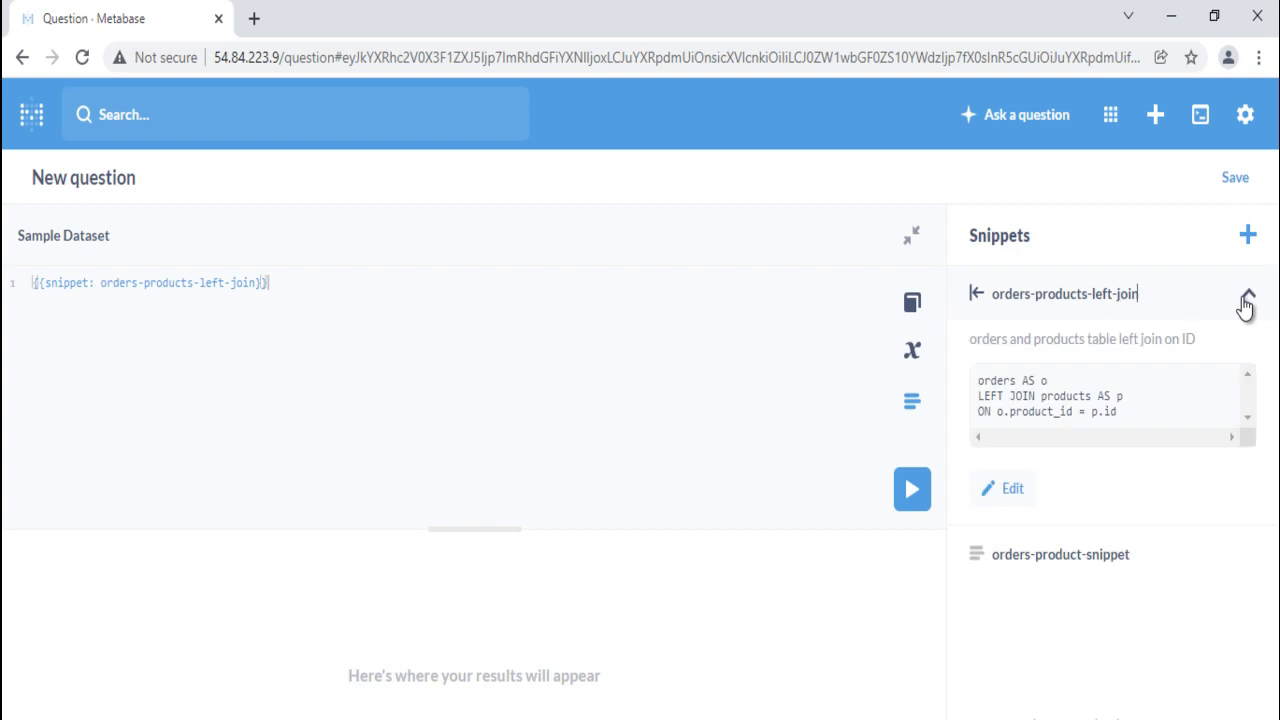
left_click(1003, 490)
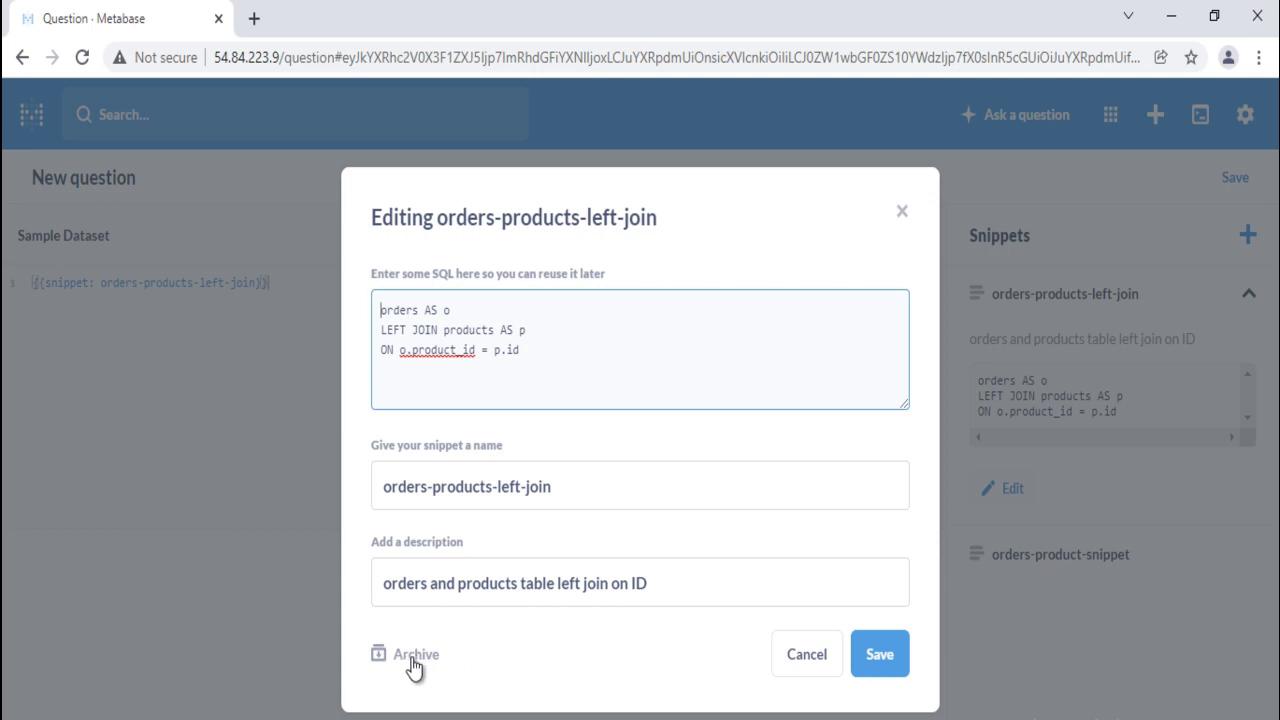
left_click(823, 674)
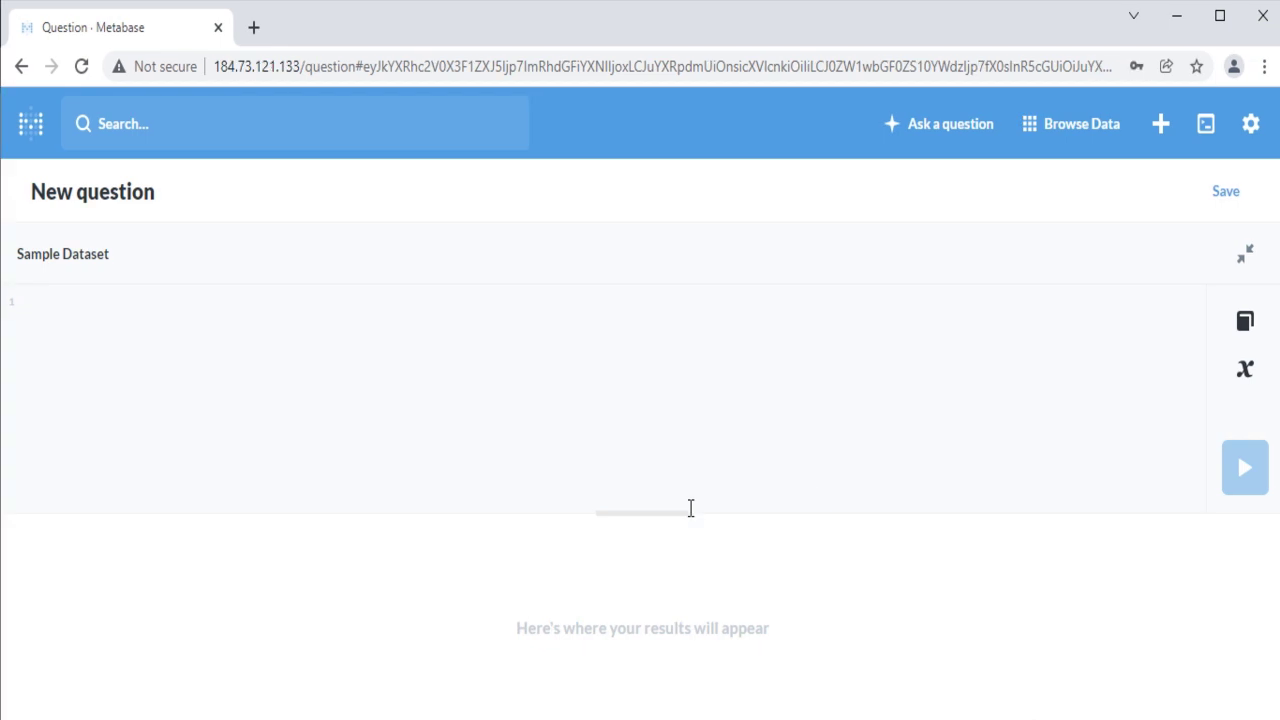
Step: Run select * from PRODUCTS where CATEGORY = 'Gizmo' and save it as 'total Gizmo'
type("select * from PRODUCTS where CATEGORY = 'Gizmo'")
left_click(1240, 470)
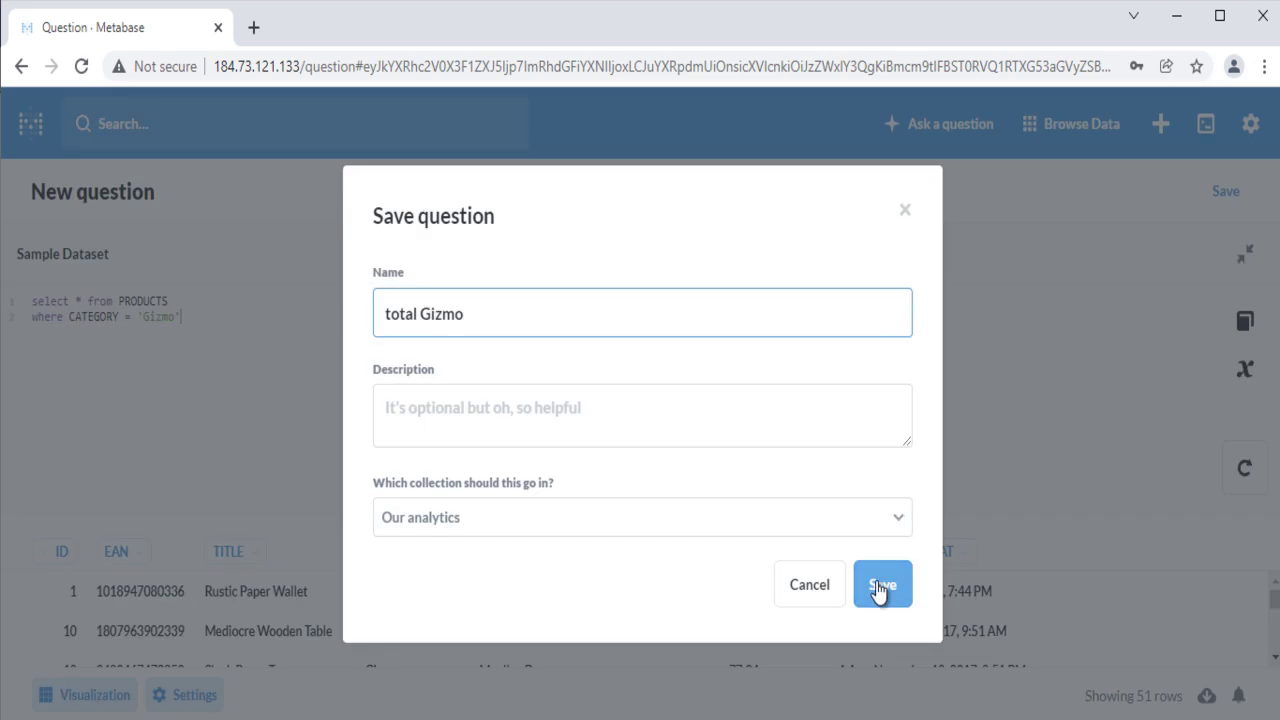
left_click(880, 586)
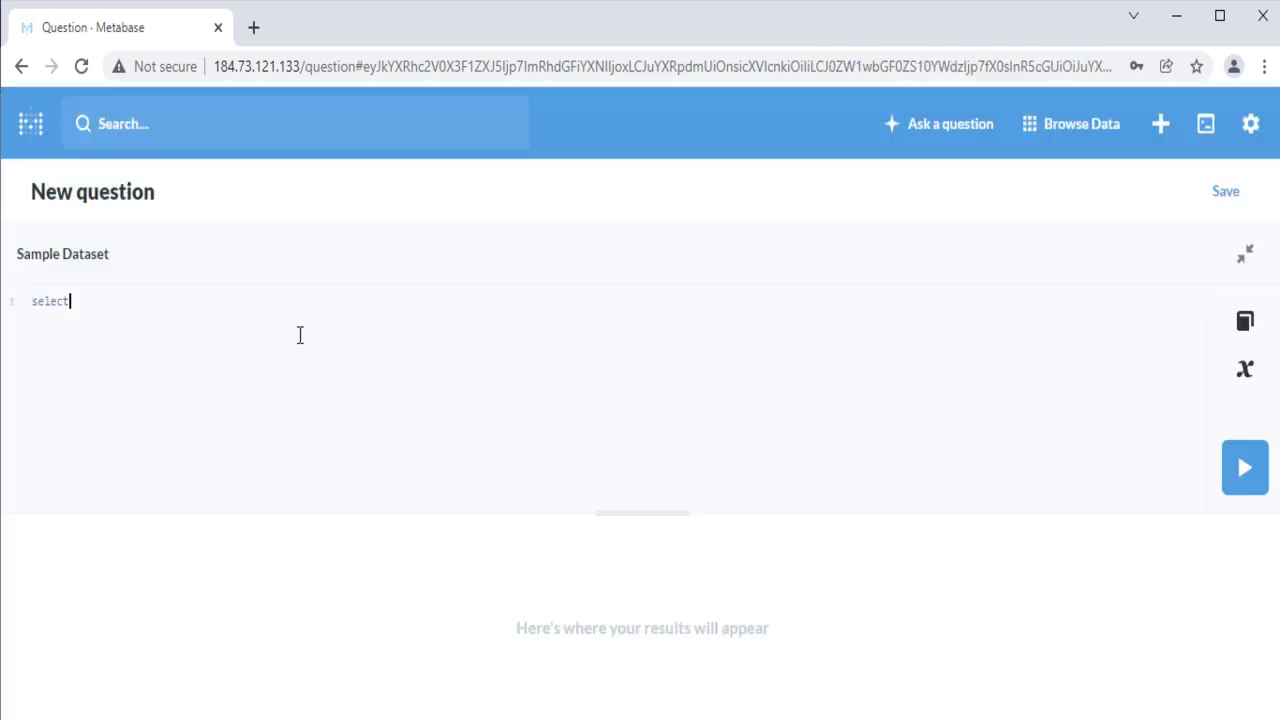
Step: Write select count(*) from {{# to start a query referencing a saved question
type("count(*)")
key("Return")
type("from {{#")
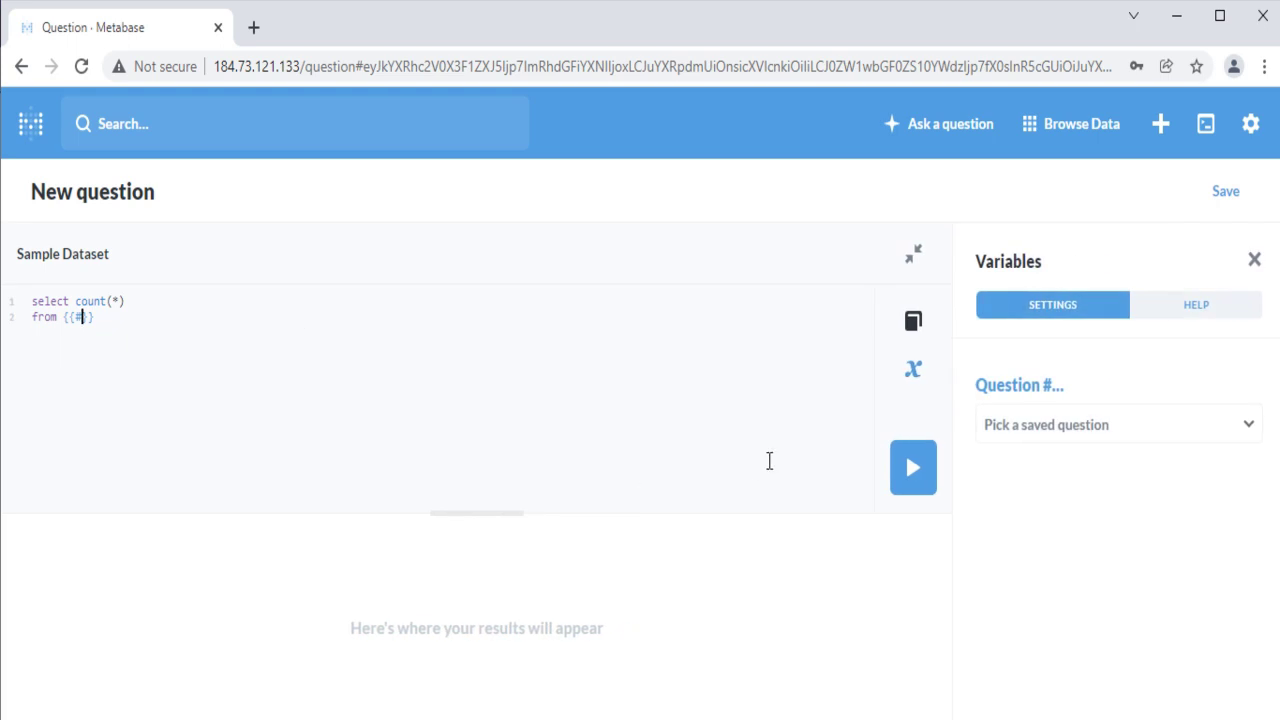
Step: Point the variable at saved question total Gizmo (#9) and run the count, returning 51
left_click(1145, 437)
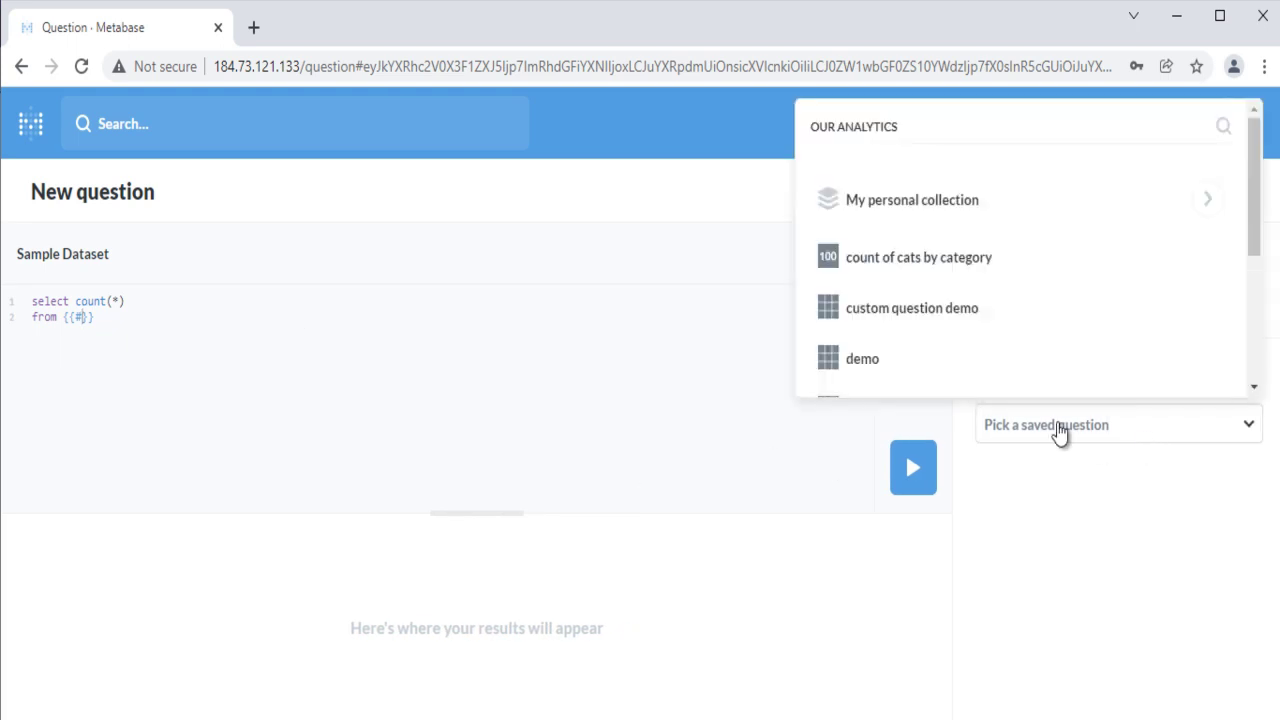
scroll(992, 380, "down", 3)
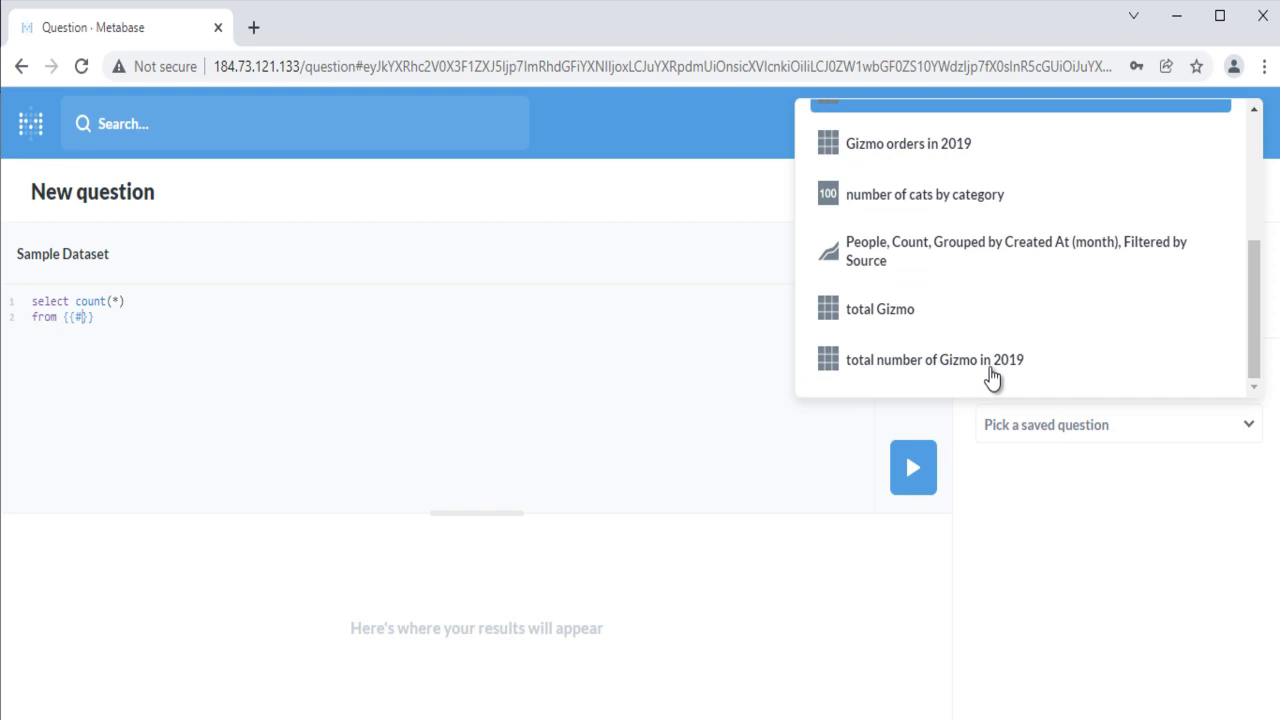
left_click(917, 318)
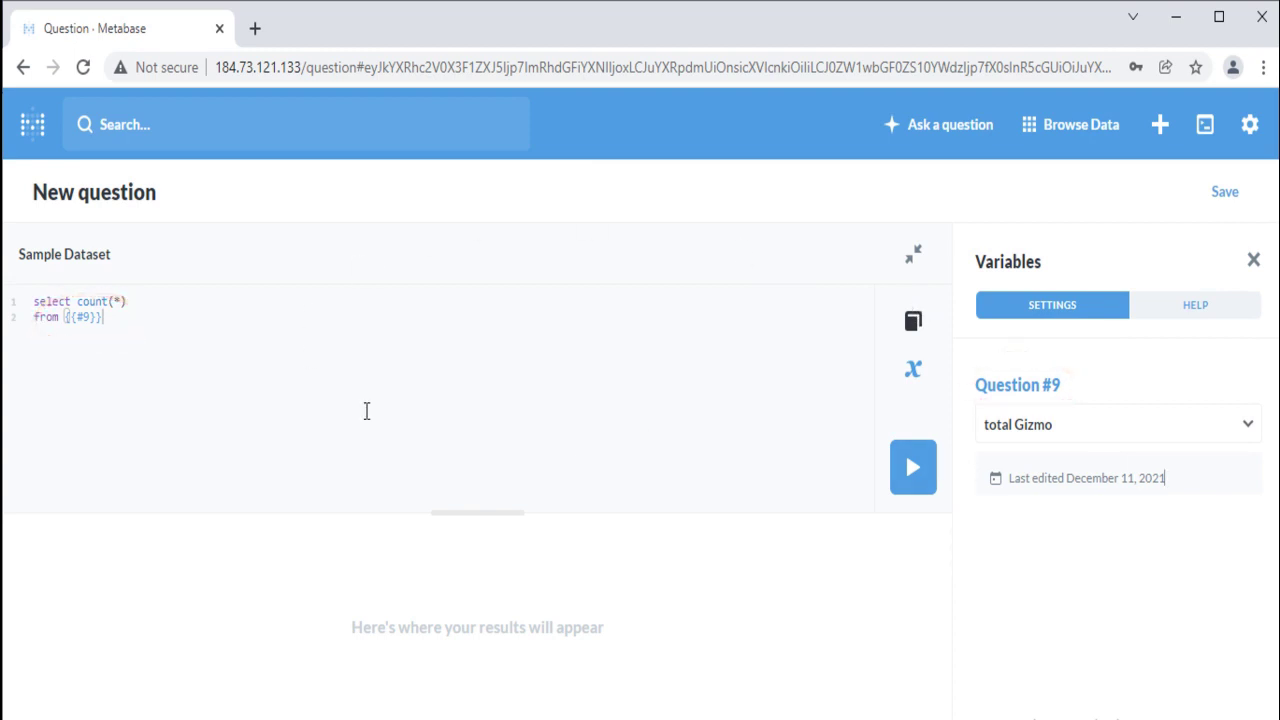
left_click(913, 474)
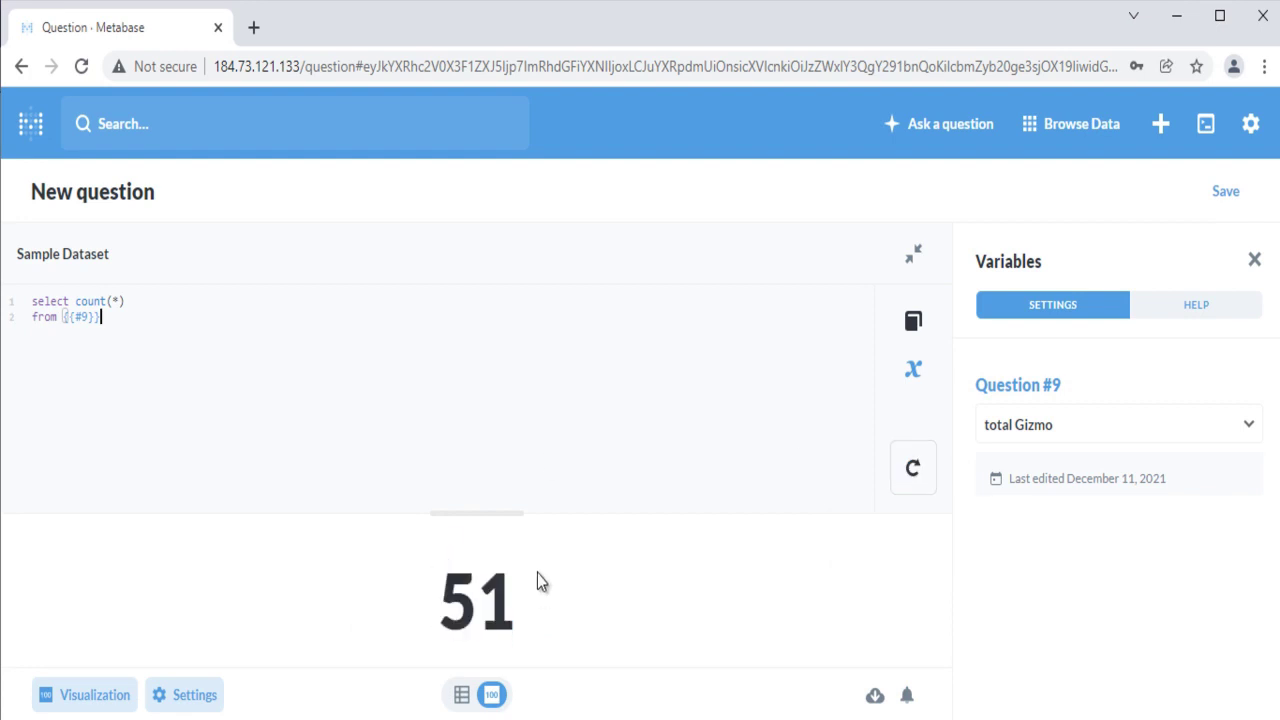